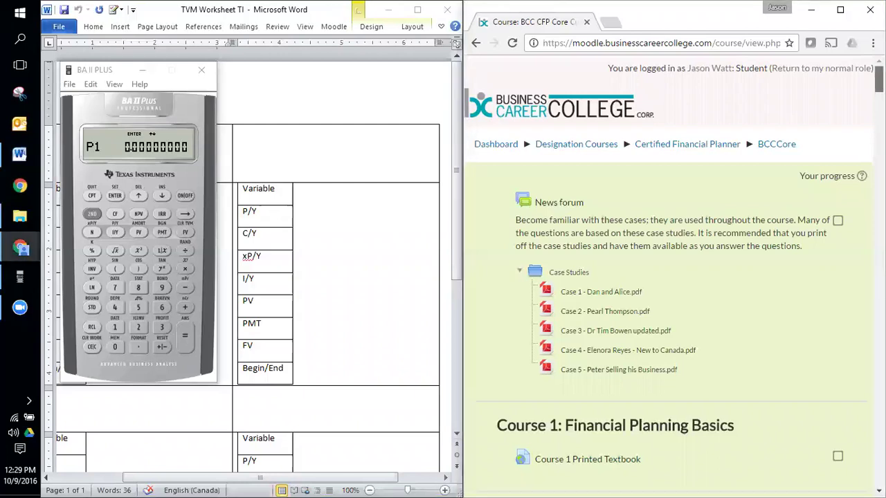
Scroll the course page to Chapter 5: Time Value of Money, showing the FV practice quiz.
{"action": "scroll", "coordinate": [667, 276], "scroll_direction": "down", "scroll_amount": 4}
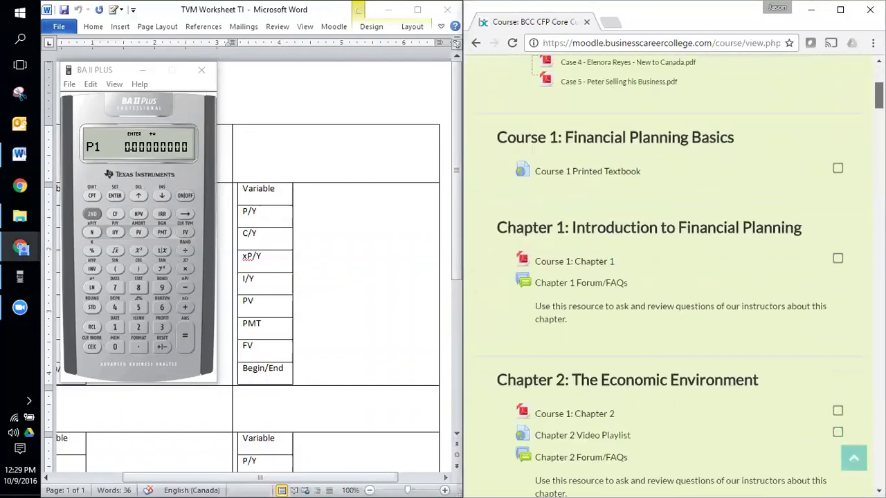
{"action": "scroll", "coordinate": [668, 277], "scroll_direction": "down", "scroll_amount": 3}
{"action": "scroll", "coordinate": [668, 277], "scroll_direction": "up", "scroll_amount": 2}
{"action": "scroll", "coordinate": [667, 277], "scroll_direction": "down", "scroll_amount": 1}
{"action": "scroll", "coordinate": [667, 276], "scroll_direction": "down", "scroll_amount": 8}
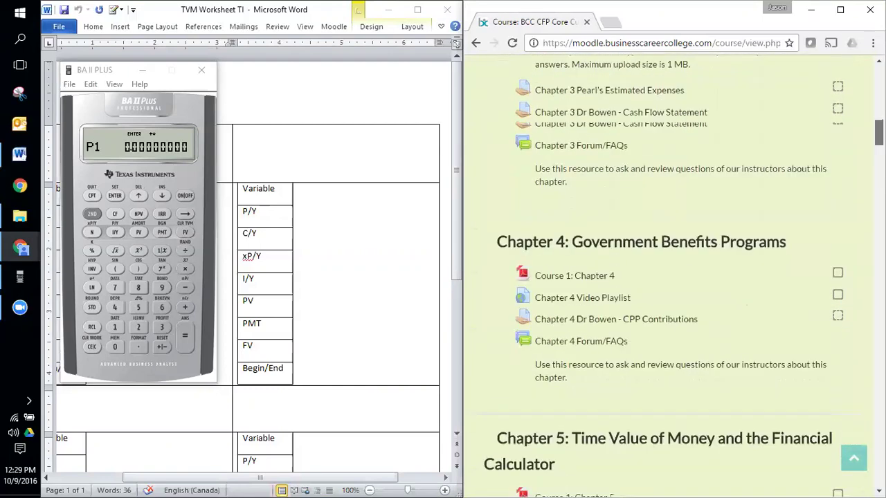
{"action": "scroll", "coordinate": [668, 276], "scroll_direction": "down", "scroll_amount": 5}
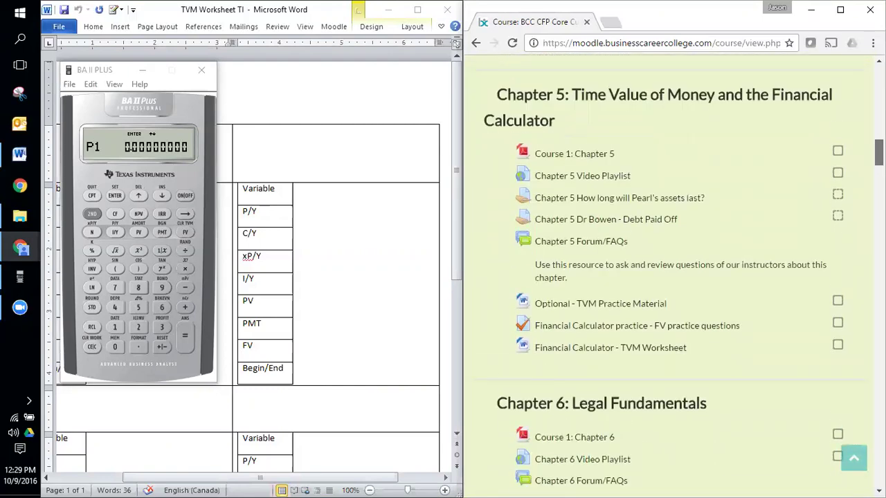
{"action": "scroll", "coordinate": [681, 275], "scroll_direction": "up", "scroll_amount": 1}
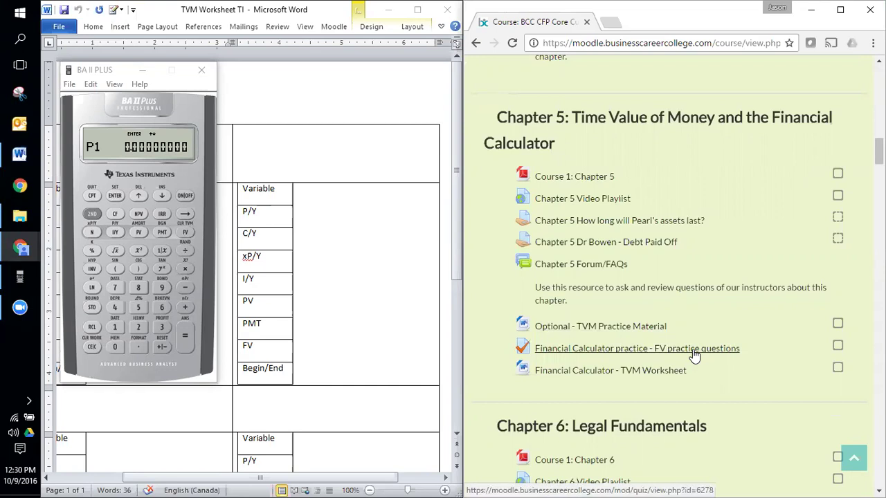
Open the 'FV practice questions' quiz and re-attempt it to show Questions 1 and 2.
{"action": "left_click", "coordinate": [695, 348]}
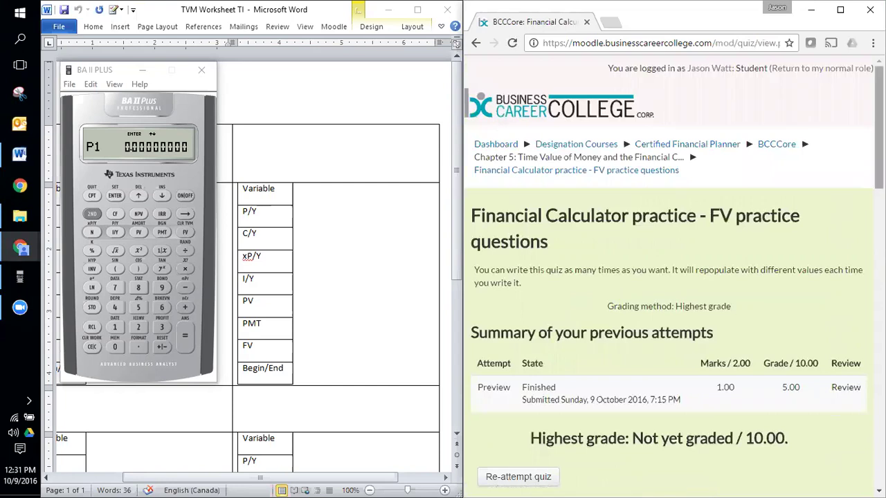
{"action": "left_click_drag", "start_coordinate": [878, 125], "coordinate": [878, 162]}
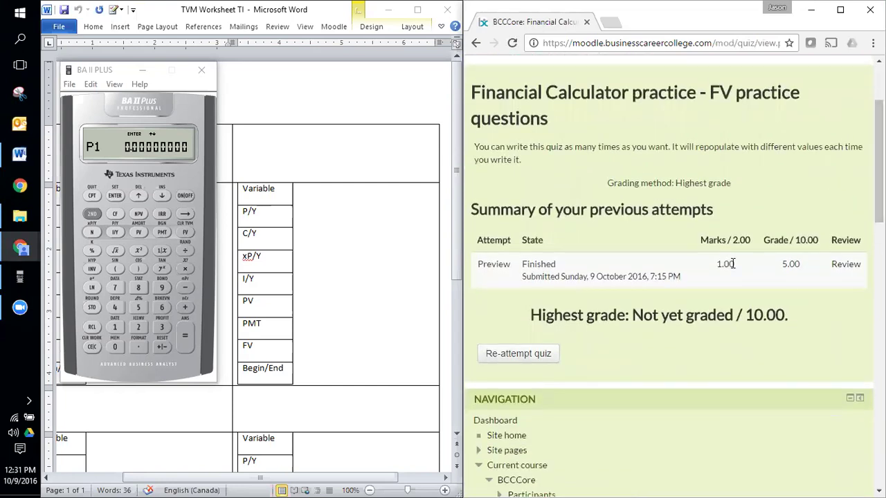
{"action": "left_click", "coordinate": [533, 354]}
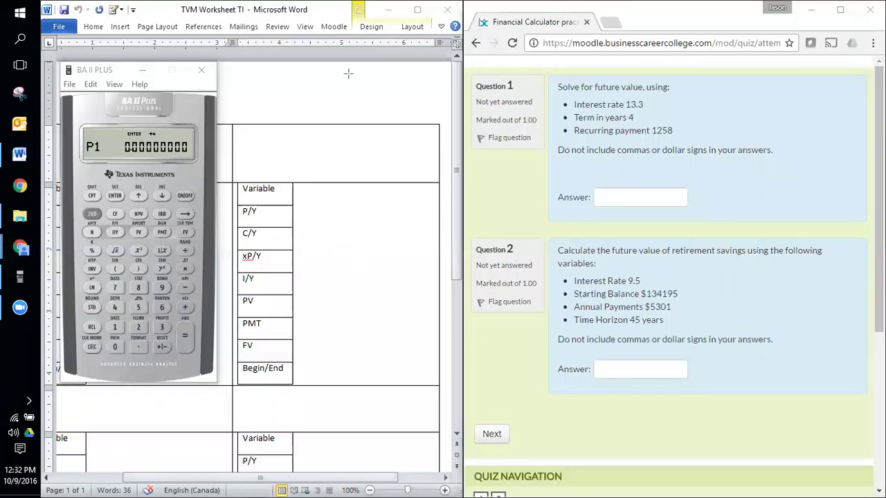
Draw the red Question 1 timeline and label it '4 yrs long' and '13.3%'.
{"action": "left_click_drag", "start_coordinate": [252, 150], "coordinate": [407, 149]}
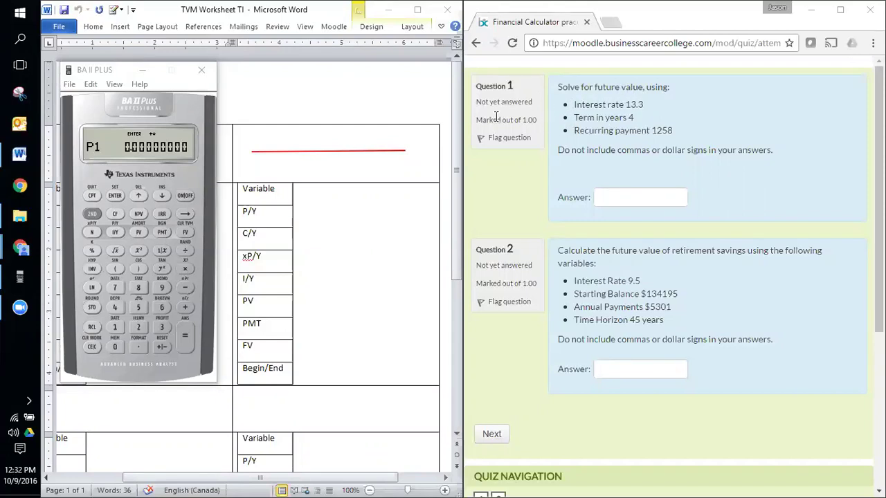
{"action": "left_click", "coordinate": [304, 160]}
{"action": "type", "text": "4 yrs long"}
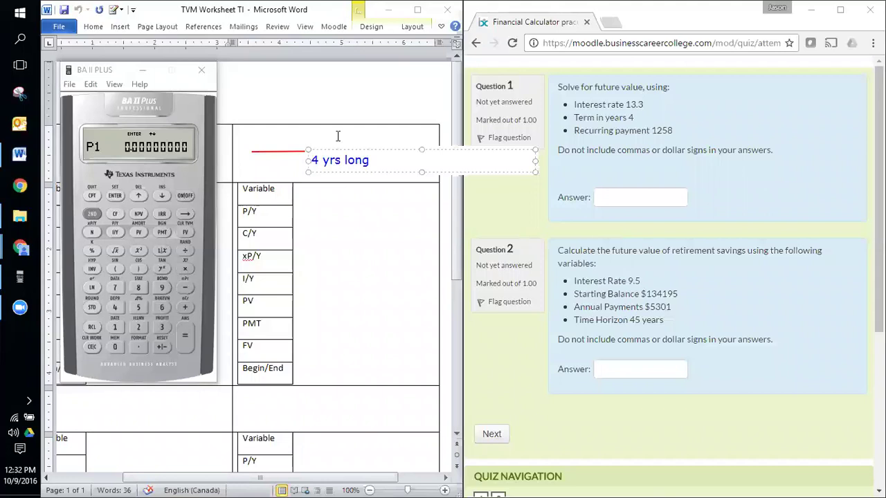
{"action": "left_click", "coordinate": [347, 103]}
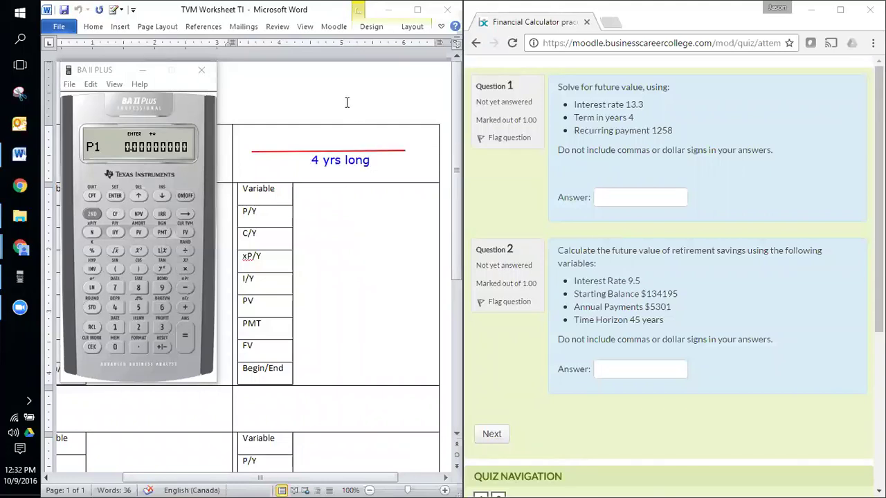
{"action": "left_click", "coordinate": [305, 141]}
{"action": "type", "text": "13.3"}
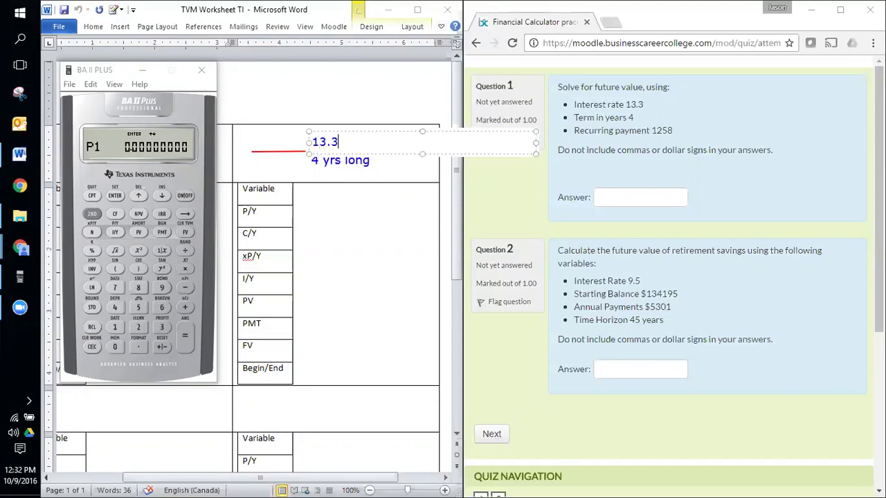
{"action": "type", "text": "%"}
{"action": "left_click", "coordinate": [348, 223]}
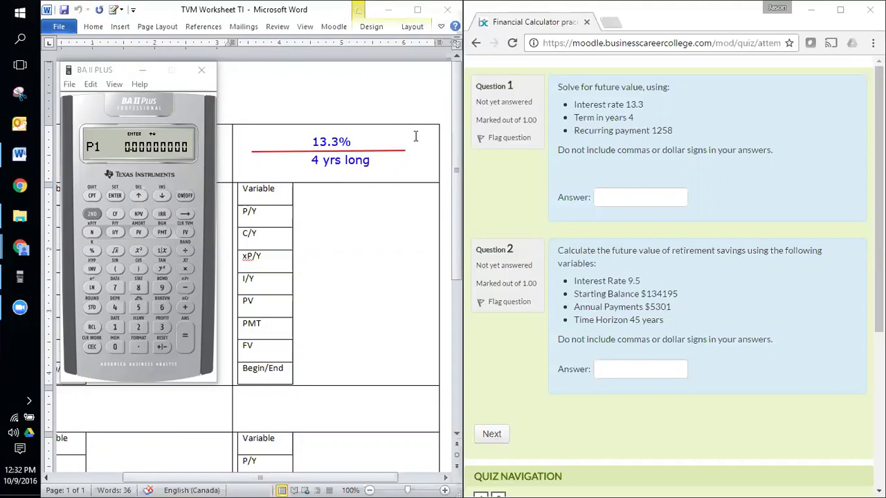
Add the '1258/a', '0 PV' and 'solve' labels around the timeline.
{"action": "left_click", "coordinate": [306, 127]}
{"action": "type", "text": "12"}
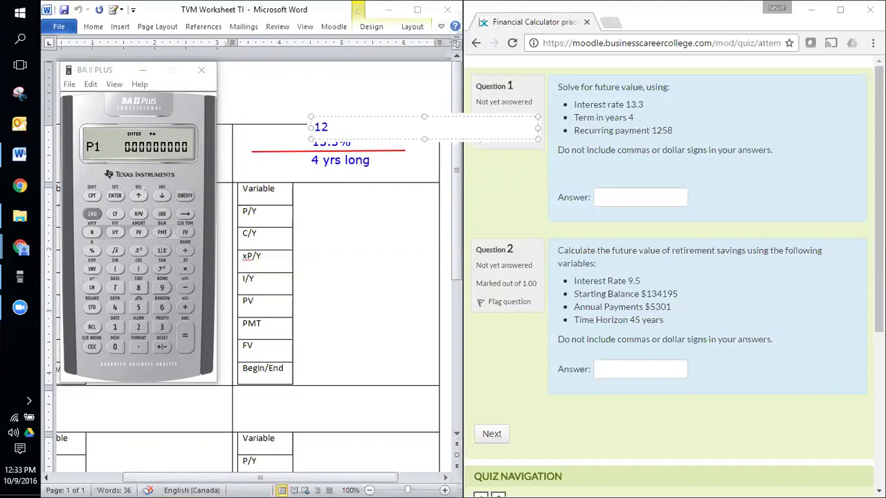
{"action": "type", "text": "58/a"}
{"action": "left_click", "coordinate": [363, 217]}
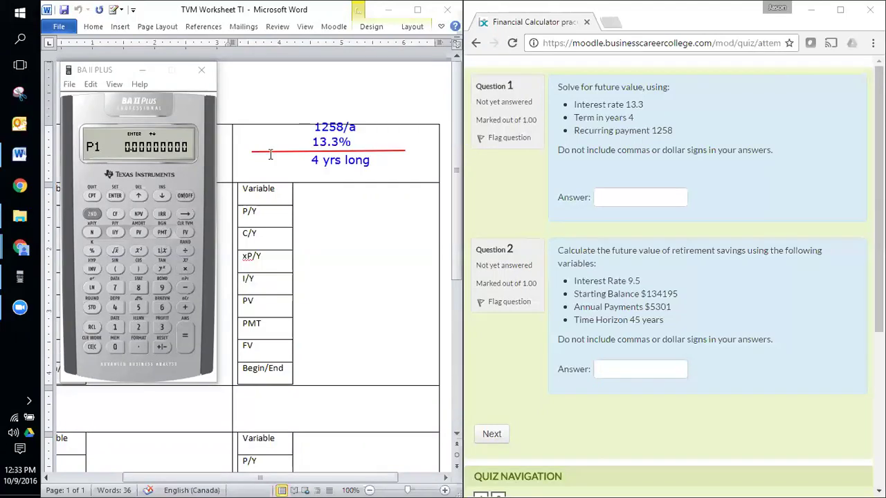
{"action": "left_click", "coordinate": [247, 140]}
{"action": "type", "text": "0 PV"}
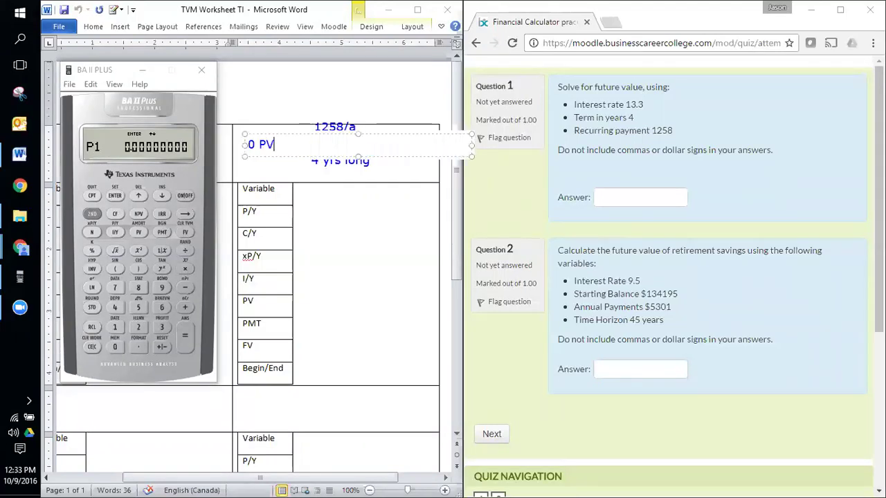
{"action": "left_click", "coordinate": [356, 222]}
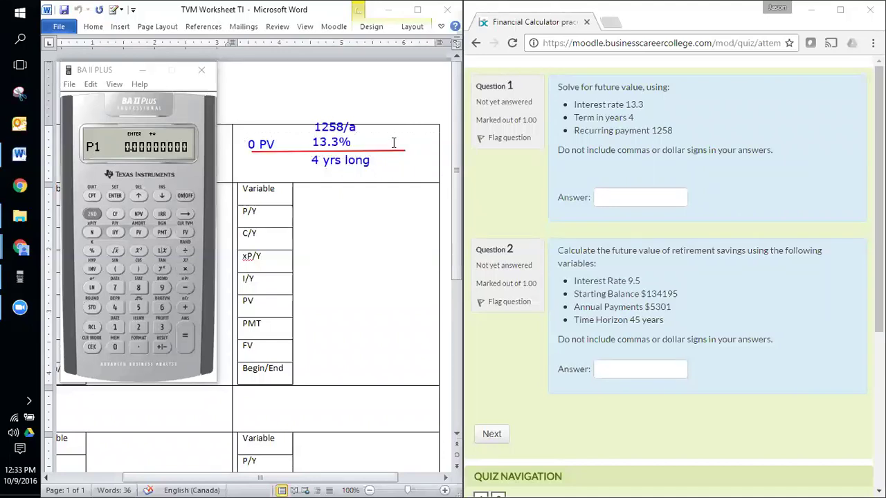
{"action": "left_click", "coordinate": [395, 143]}
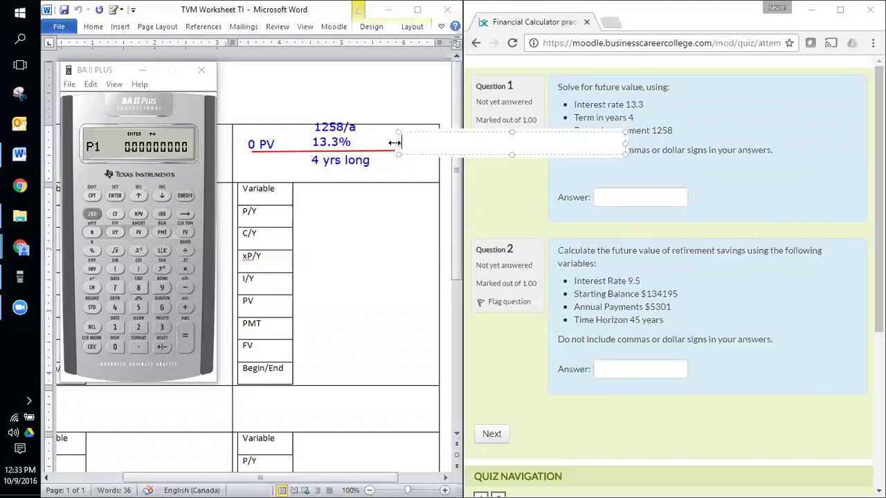
{"action": "type", "text": "solve"}
{"action": "left_click", "coordinate": [370, 243]}
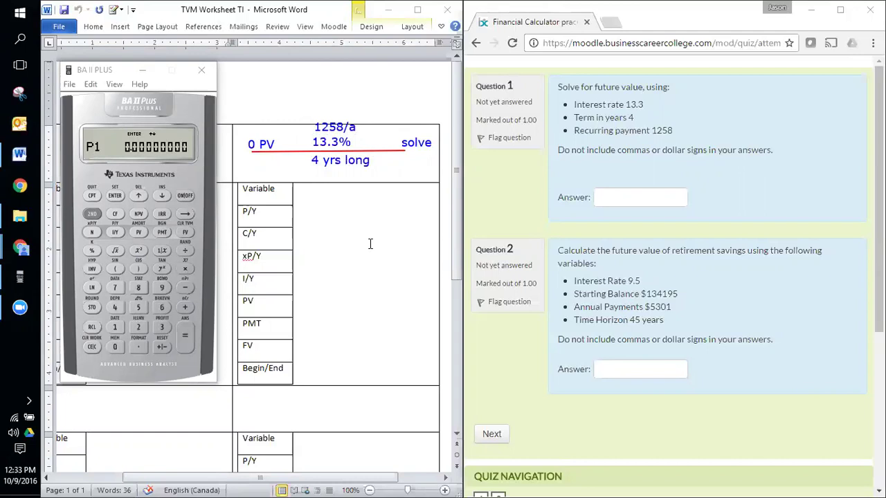
Fill in the table values P/Y 1, C/Y 1, xP/Y 4 and I/Y 13.3.
{"action": "left_click", "coordinate": [297, 216]}
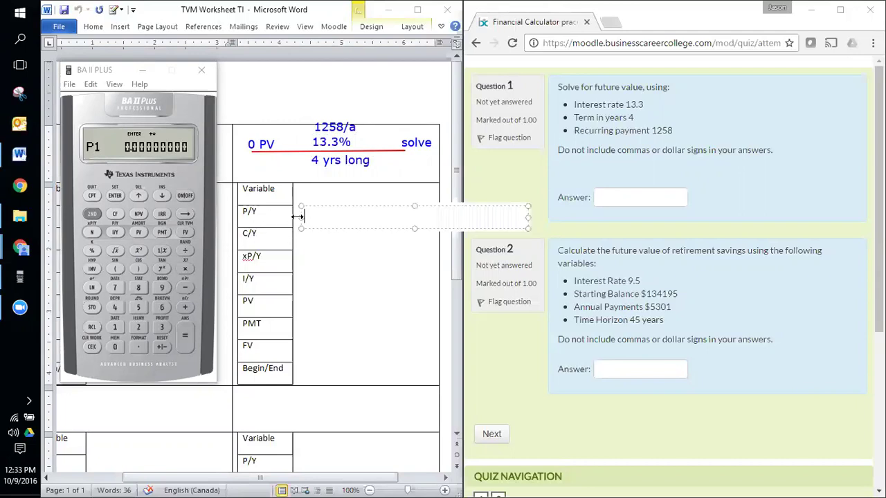
{"action": "type", "text": "1"}
{"action": "key", "text": "Return"}
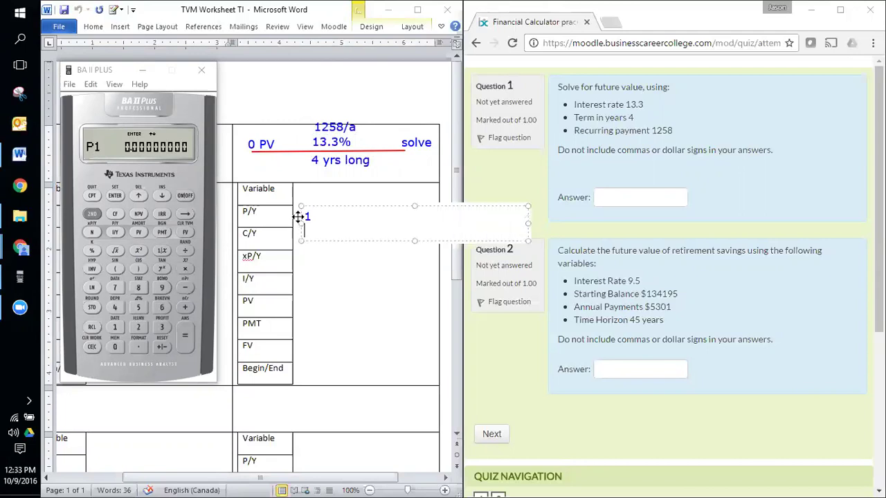
{"action": "type", "text": "1"}
{"action": "left_click", "coordinate": [312, 275]}
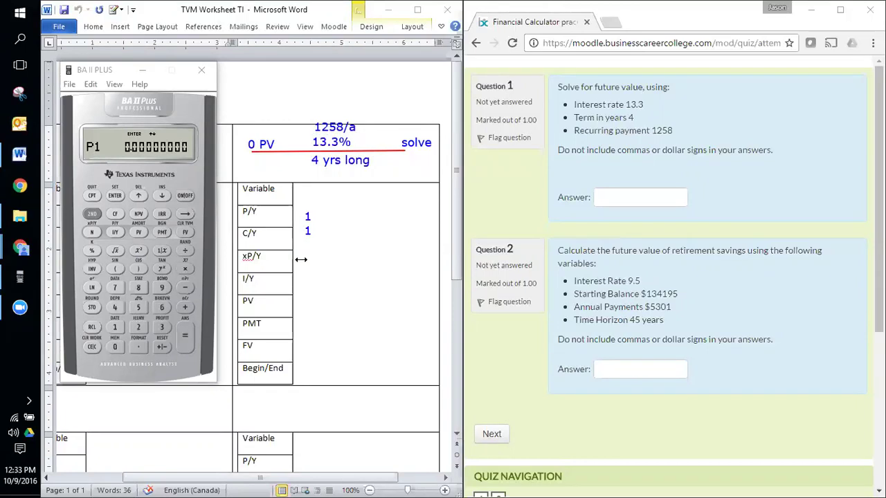
{"action": "left_click", "coordinate": [301, 257]}
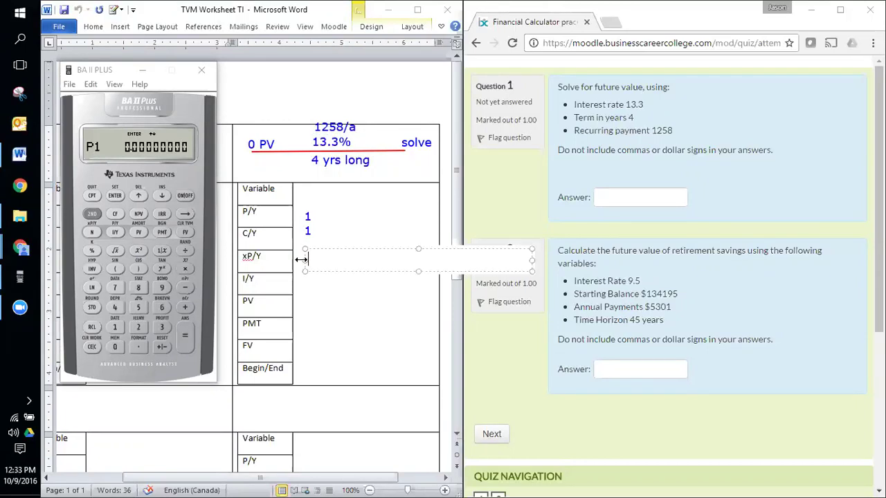
{"action": "type", "text": "4"}
{"action": "left_click", "coordinate": [302, 283]}
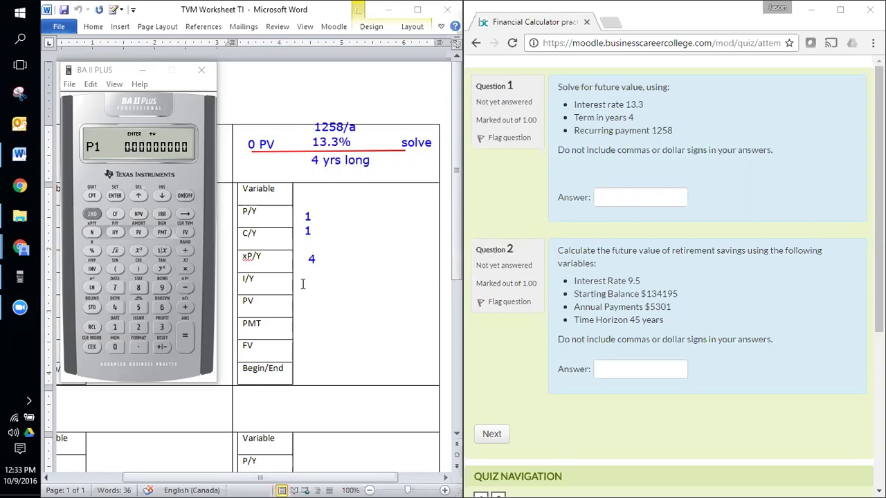
{"action": "left_click", "coordinate": [302, 284]}
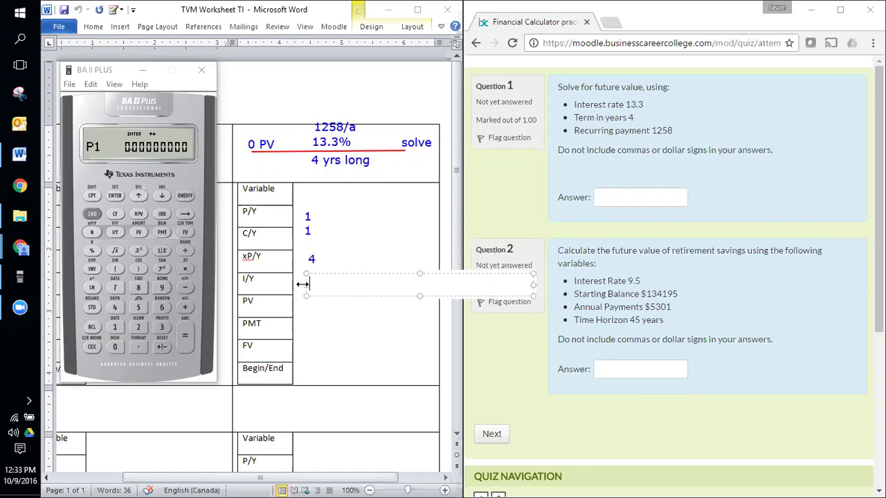
{"action": "type", "text": "13.3"}
{"action": "left_click", "coordinate": [301, 310]}
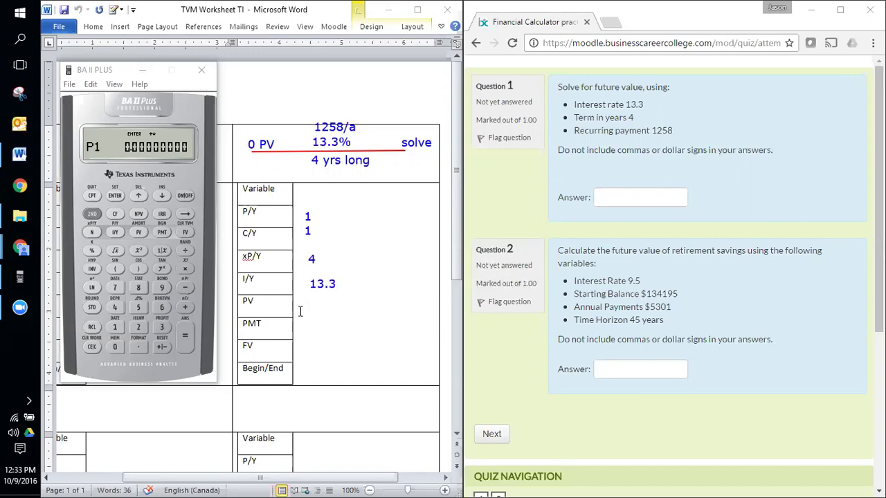
Enter PV 0 and PMT -1258 in the variable table.
{"action": "left_click", "coordinate": [301, 309]}
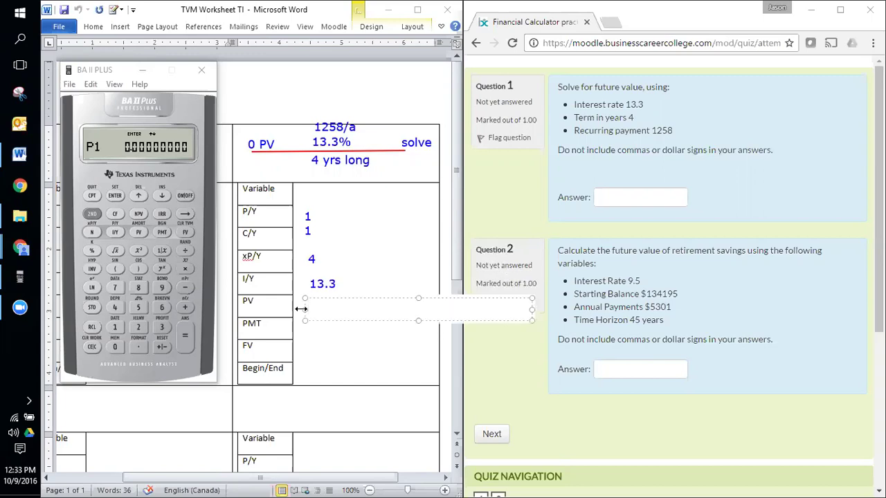
{"action": "type", "text": "0"}
{"action": "left_click", "coordinate": [308, 329]}
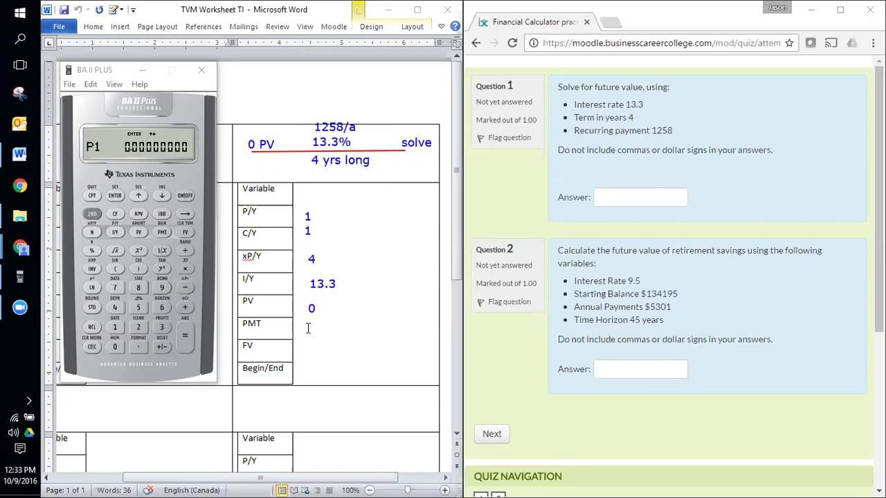
{"action": "left_click", "coordinate": [308, 329]}
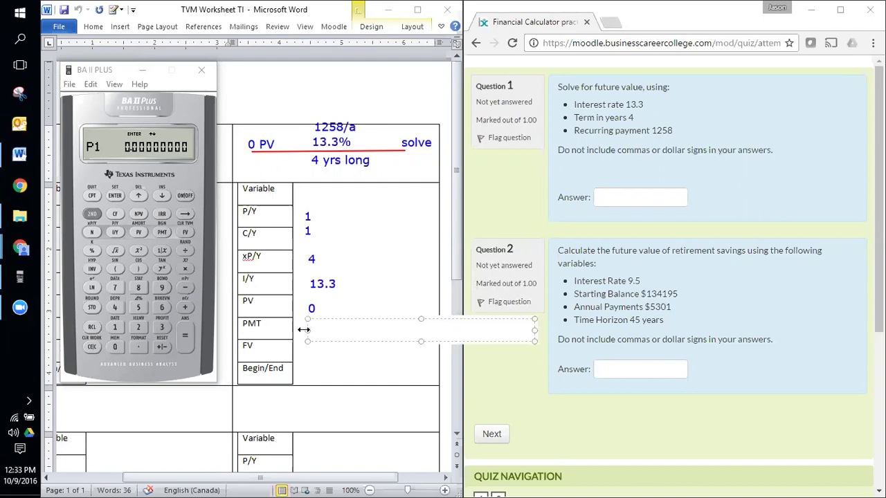
{"action": "type", "text": "-1258"}
{"action": "left_click", "coordinate": [338, 359]}
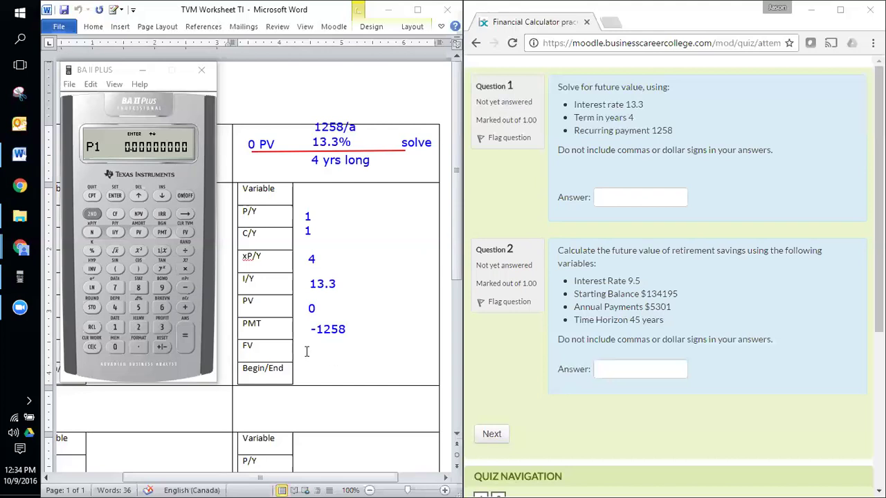
Mark FV as 'solve' and cross out Begin with a red ink X.
{"action": "left_click", "coordinate": [307, 352]}
{"action": "type", "text": "solve"}
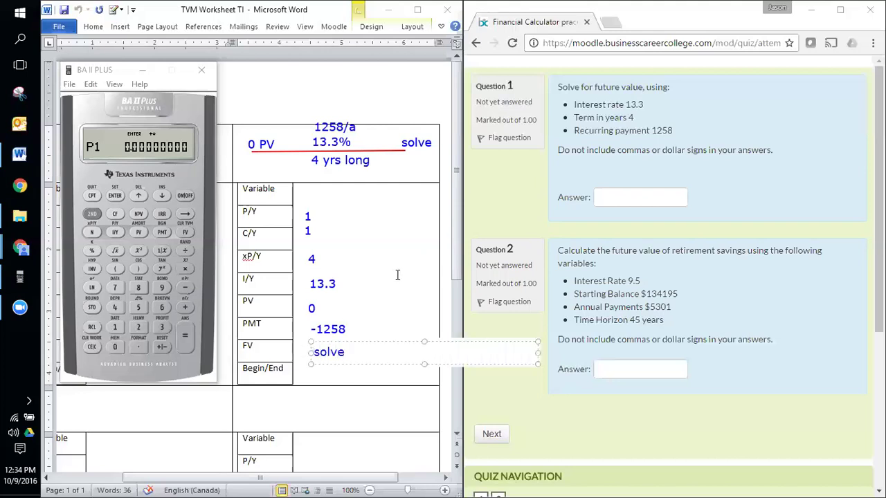
{"action": "left_click", "coordinate": [408, 269]}
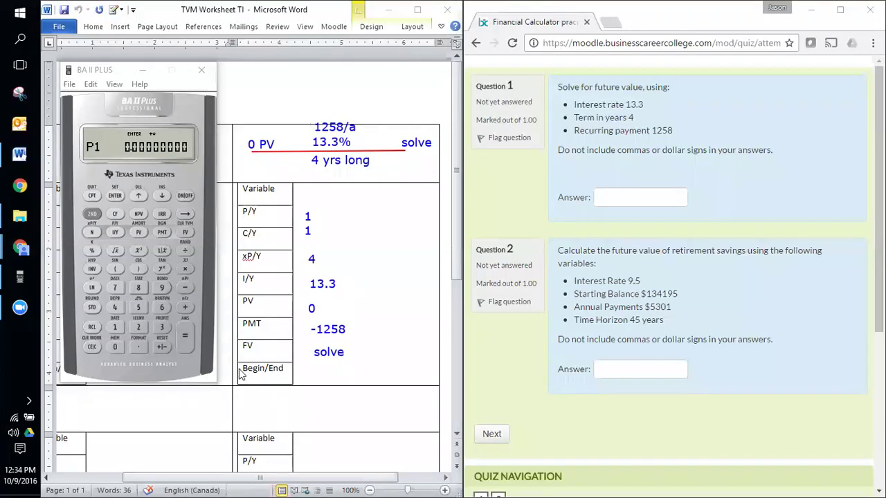
{"action": "mouse_move", "coordinate": [252, 374]}
{"action": "left_mouse_down"}
{"action": "mouse_move", "coordinate": [244, 368]}
{"action": "mouse_move", "coordinate": [262, 376]}
{"action": "left_mouse_up"}
Enter values 2 and 12 into the calculator's P/Y and C/Y settings.
{"action": "left_click", "coordinate": [91, 211]}
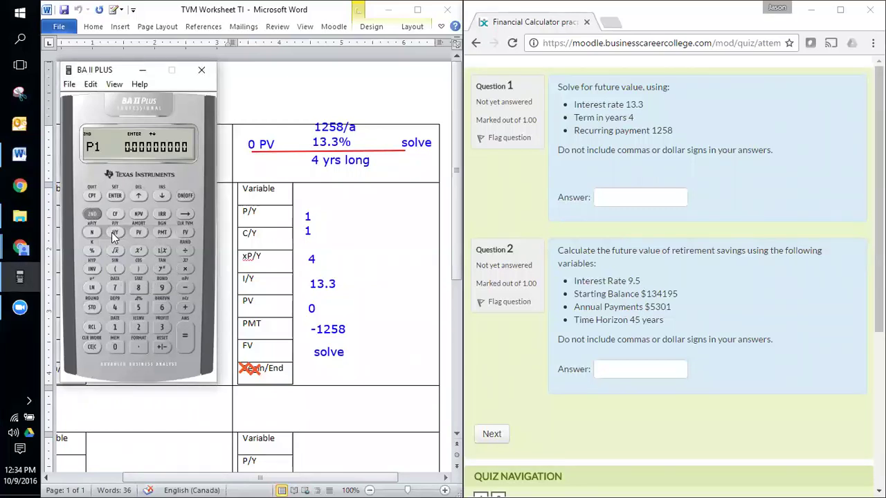
{"action": "left_click", "coordinate": [113, 232]}
{"action": "left_click", "coordinate": [114, 327]}
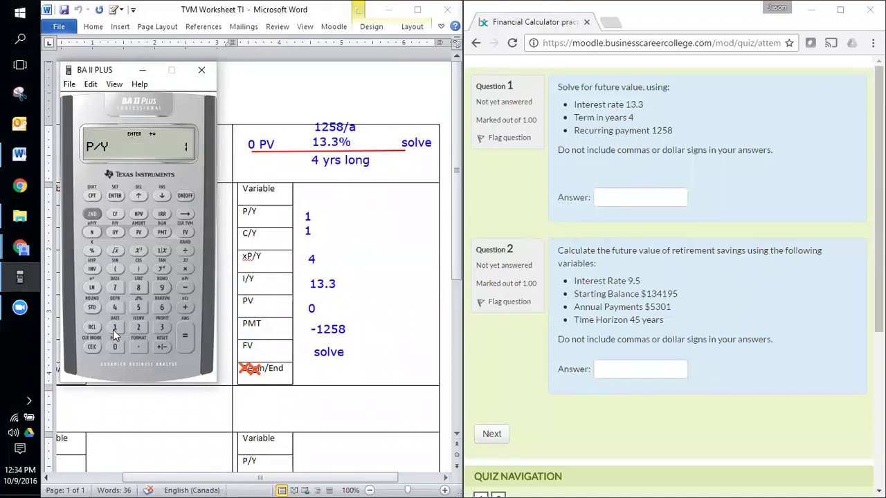
{"action": "left_click", "coordinate": [113, 197]}
{"action": "left_click", "coordinate": [165, 195]}
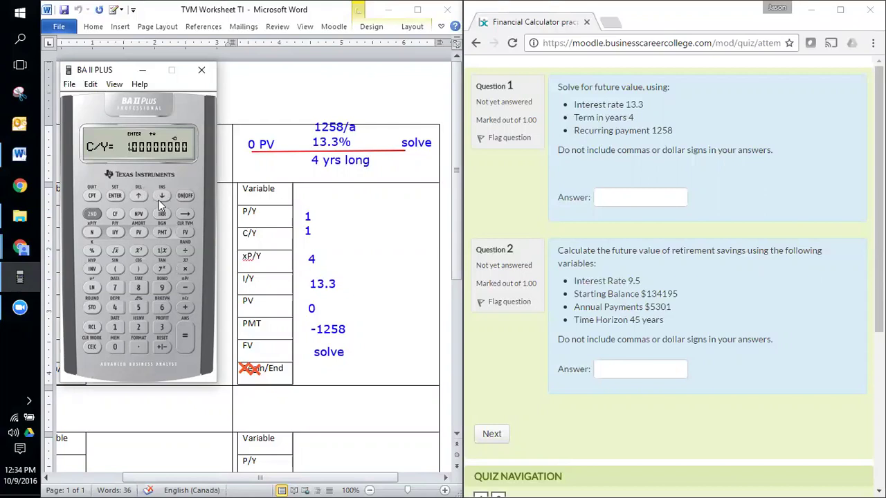
{"action": "left_click", "coordinate": [166, 195]}
{"action": "left_click", "coordinate": [137, 328]}
{"action": "left_click", "coordinate": [114, 196]}
{"action": "left_click", "coordinate": [165, 195]}
{"action": "left_click", "coordinate": [116, 328]}
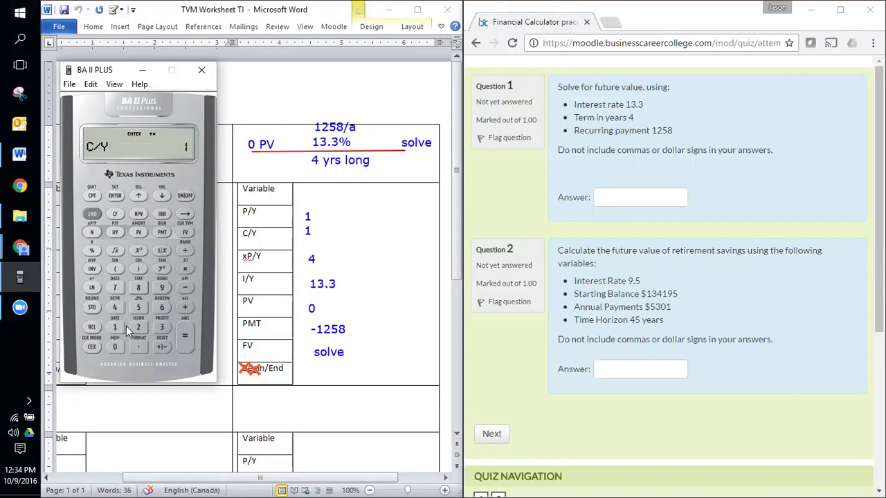
{"action": "left_click", "coordinate": [135, 327]}
{"action": "left_click", "coordinate": [115, 196]}
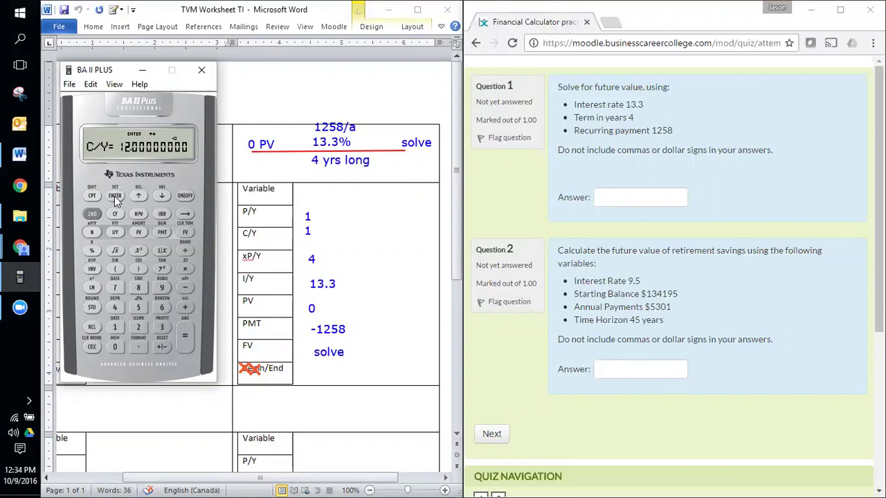
Reset payments and compounding per year to 1 and exit the P/Y worksheet.
{"action": "left_click", "coordinate": [161, 197]}
{"action": "left_click", "coordinate": [162, 197]}
{"action": "left_click", "coordinate": [162, 196]}
{"action": "left_click", "coordinate": [112, 328]}
{"action": "left_click", "coordinate": [114, 197]}
{"action": "left_click", "coordinate": [162, 196]}
{"action": "left_click", "coordinate": [162, 196]}
{"action": "left_click", "coordinate": [161, 196]}
{"action": "left_click", "coordinate": [162, 196]}
{"action": "left_click", "coordinate": [162, 196]}
{"action": "left_click", "coordinate": [92, 214]}
{"action": "left_click", "coordinate": [98, 196]}
Enter N = 4 (4 × xP/Y) and I/Y = 13.3.
{"action": "left_click", "coordinate": [115, 308]}
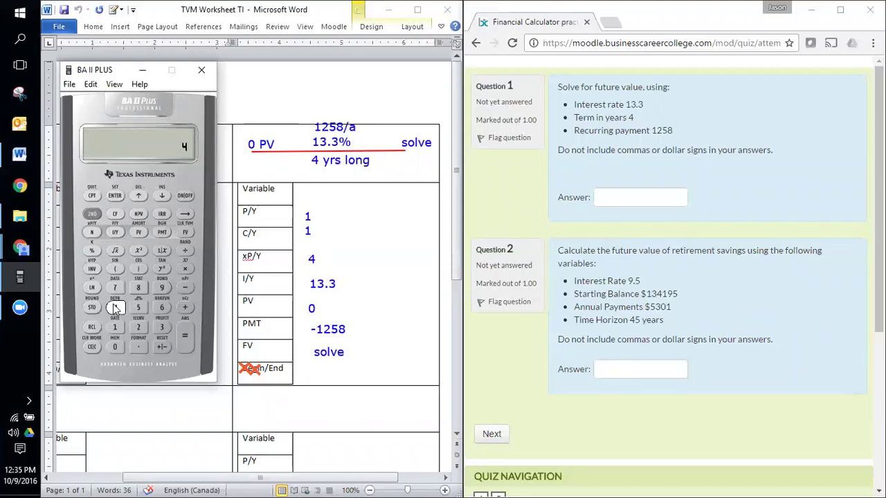
{"action": "left_click", "coordinate": [92, 214]}
{"action": "left_click", "coordinate": [92, 233]}
{"action": "left_click", "coordinate": [91, 234]}
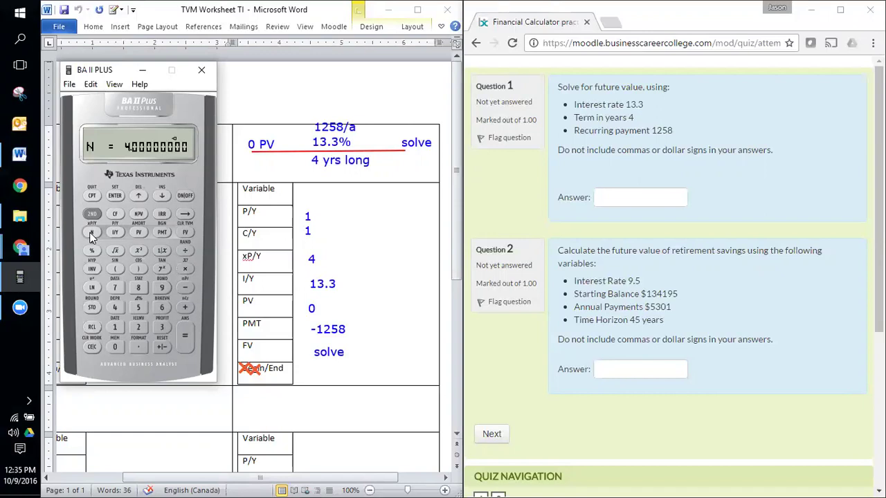
{"action": "left_click", "coordinate": [115, 328]}
{"action": "left_click", "coordinate": [159, 329]}
{"action": "key", "text": "period"}
{"action": "left_click", "coordinate": [159, 334]}
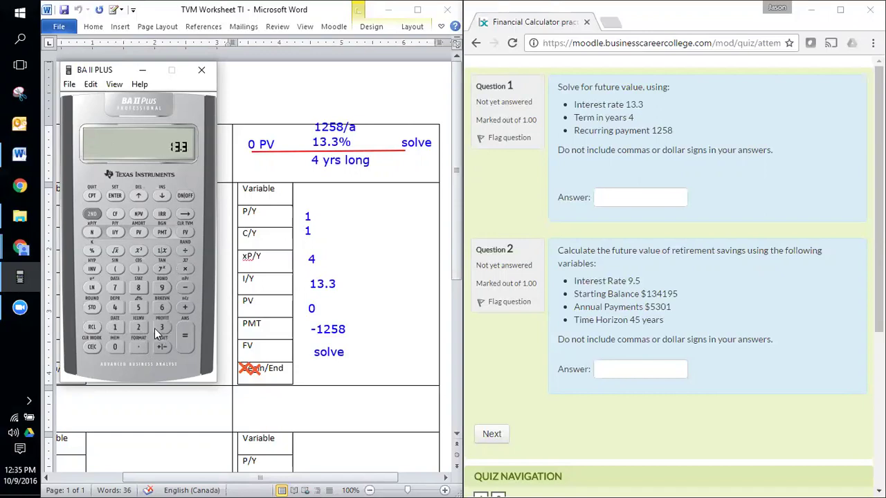
{"action": "left_click", "coordinate": [113, 232]}
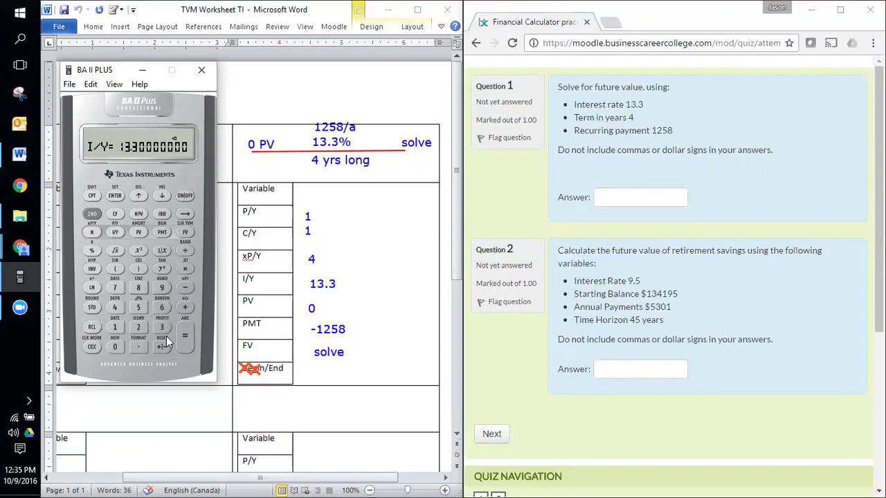
Enter PV = 0 and PMT = -1258.
{"action": "left_click", "coordinate": [120, 335]}
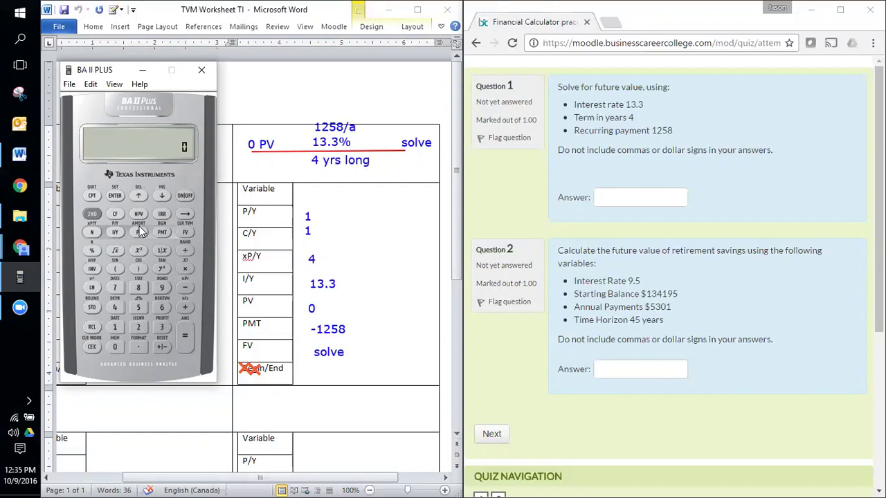
{"action": "left_click", "coordinate": [139, 233]}
{"action": "left_click", "coordinate": [114, 330]}
{"action": "left_click", "coordinate": [138, 329]}
{"action": "left_click", "coordinate": [139, 309]}
{"action": "left_click", "coordinate": [139, 288]}
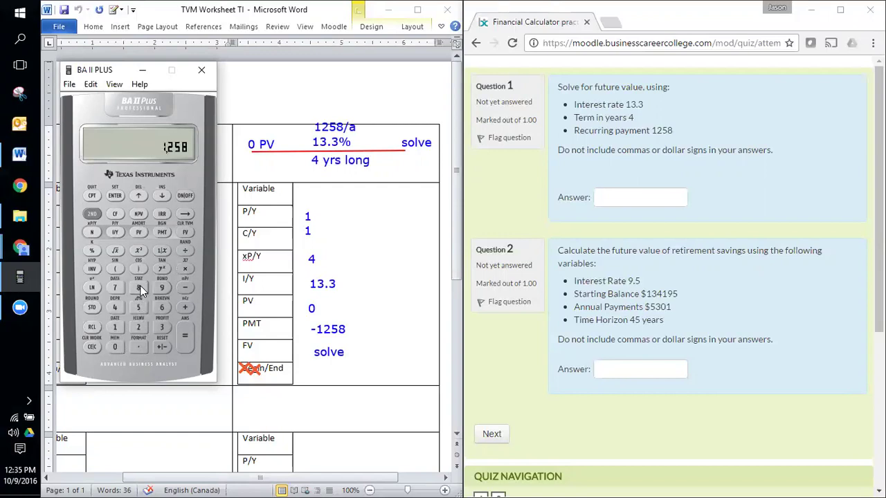
{"action": "left_click", "coordinate": [162, 231]}
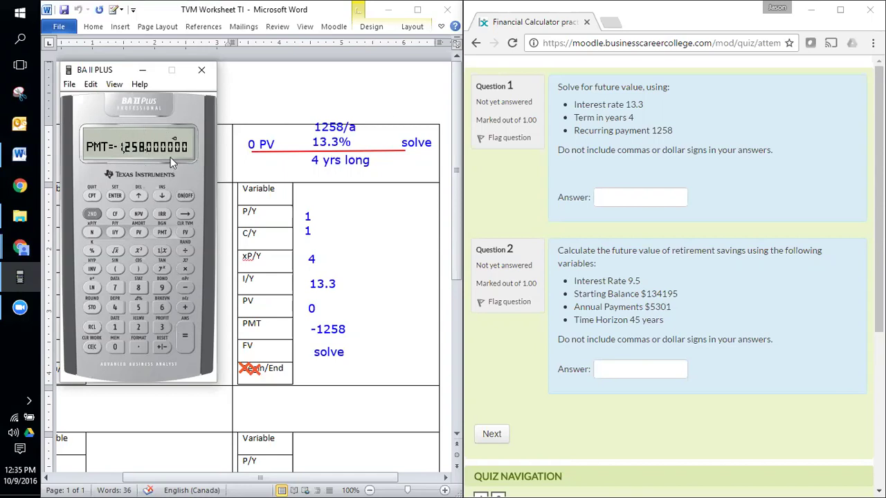
Toggle payment timing to BGN and back, leaving END mode.
{"action": "left_click", "coordinate": [89, 216]}
{"action": "left_click", "coordinate": [162, 232]}
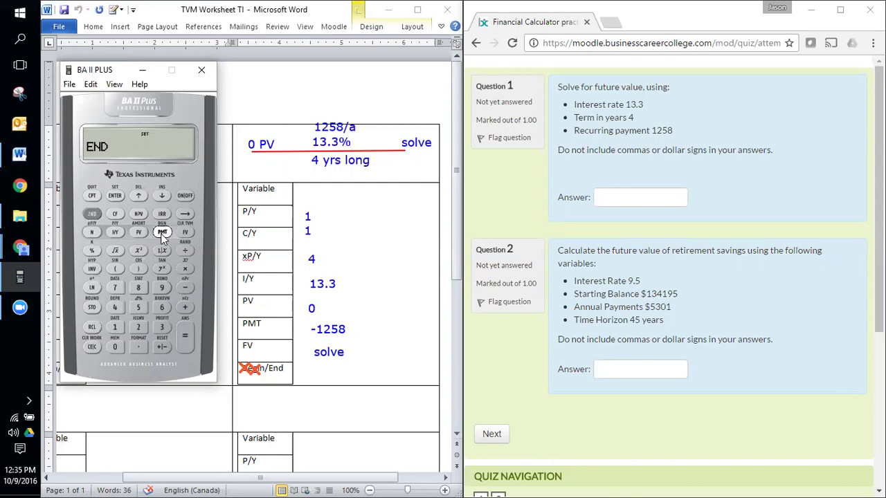
{"action": "left_click", "coordinate": [92, 213]}
{"action": "left_click", "coordinate": [114, 197]}
{"action": "left_click", "coordinate": [92, 214]}
{"action": "left_click", "coordinate": [93, 197]}
{"action": "left_click", "coordinate": [92, 213]}
{"action": "left_click", "coordinate": [92, 213]}
{"action": "left_click", "coordinate": [114, 195]}
{"action": "left_click", "coordinate": [92, 214]}
{"action": "left_click", "coordinate": [92, 196]}
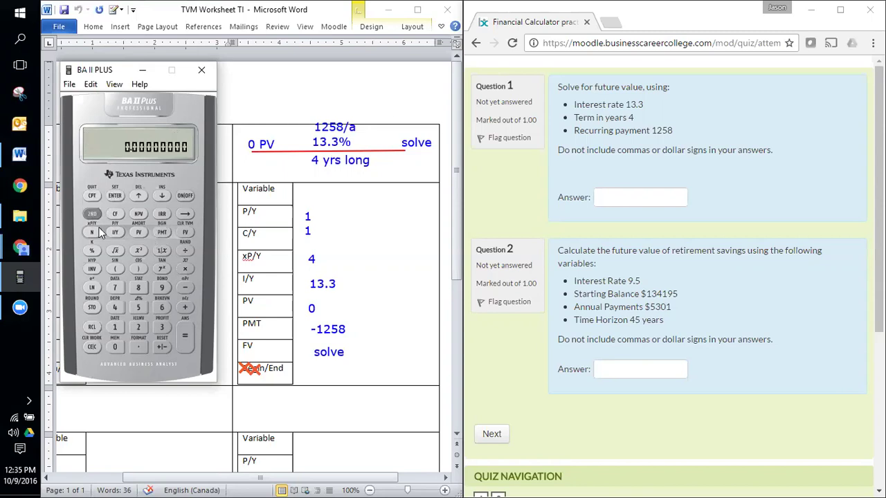
Compute FV, giving 6127.854665.
{"action": "left_click", "coordinate": [94, 232]}
{"action": "left_click", "coordinate": [96, 210]}
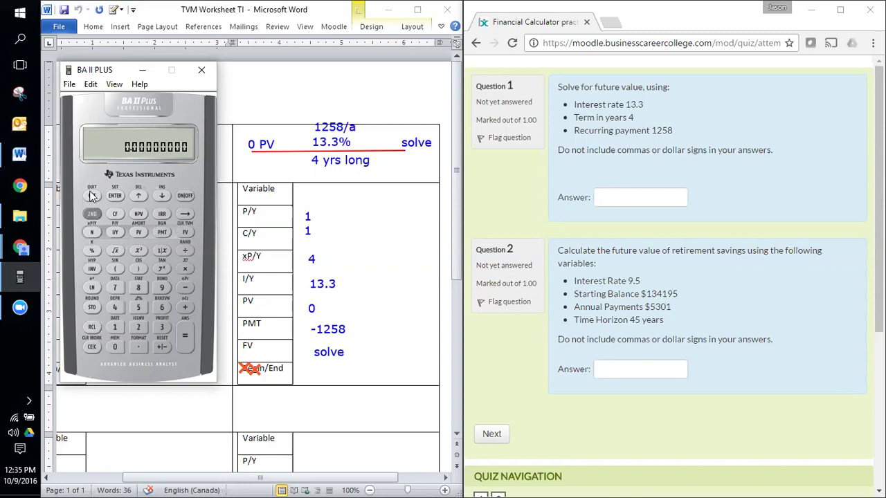
{"action": "left_click", "coordinate": [182, 229]}
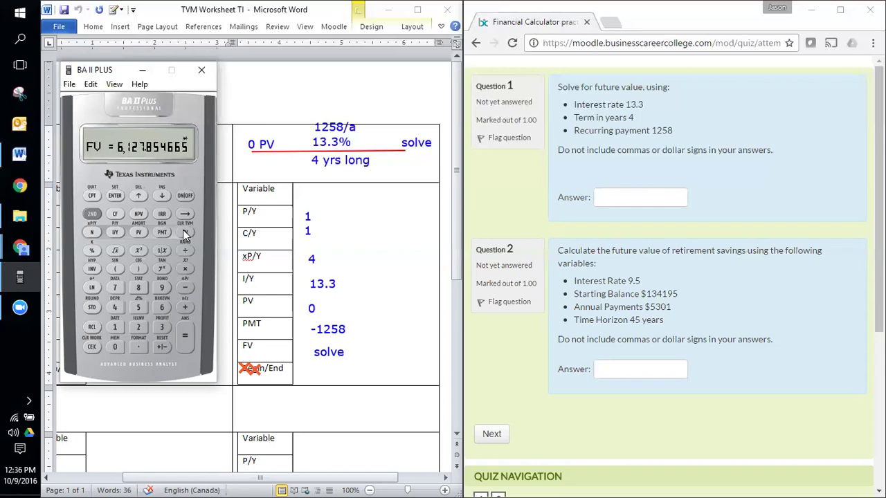
Enter 6128 as the answer to Question 1.
{"action": "left_click", "coordinate": [617, 202]}
{"action": "type", "text": "61"}
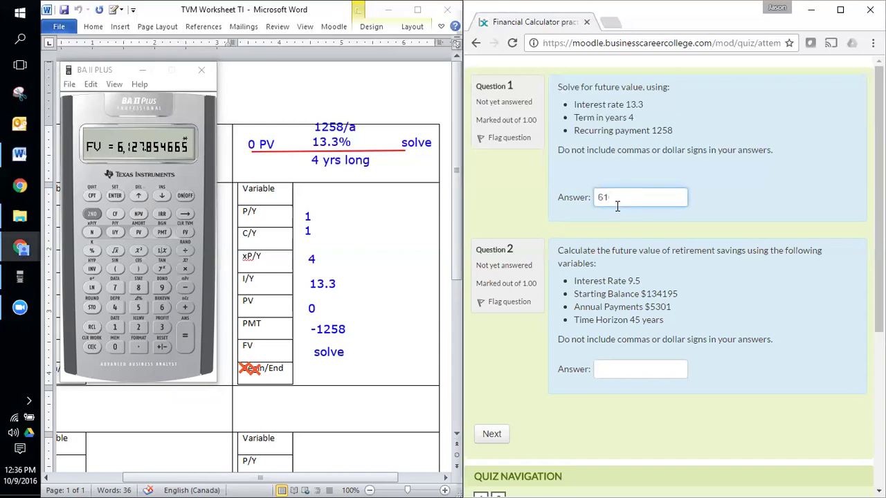
{"action": "type", "text": "28"}
{"action": "left_click", "coordinate": [617, 368]}
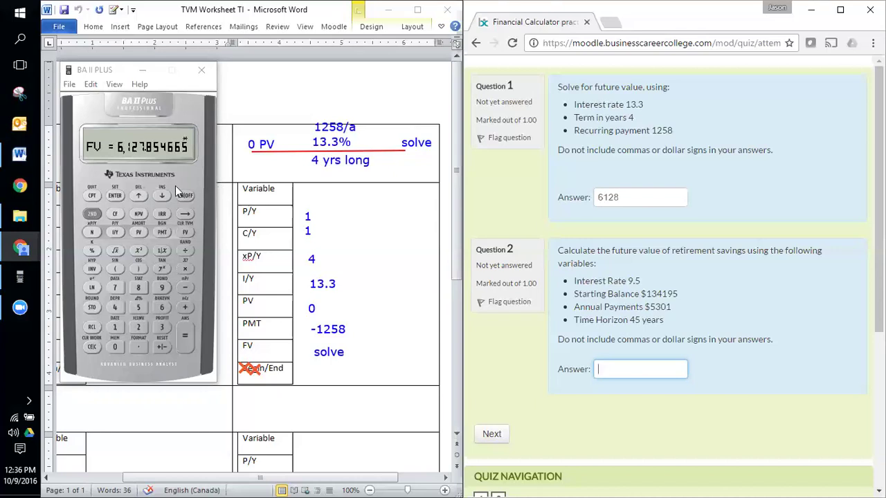
Clear the calculator and ink, draw the Question 2 red line and label it '9.5%/a'.
{"action": "left_click", "coordinate": [88, 348]}
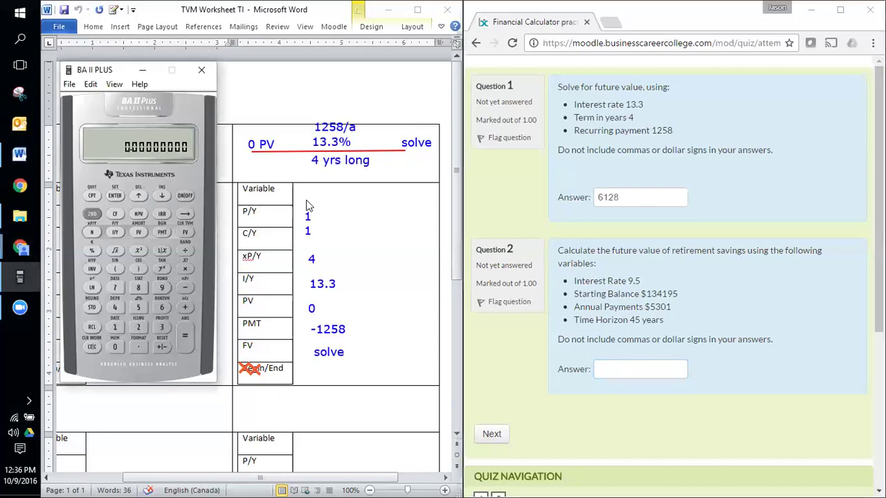
{"action": "left_click", "coordinate": [476, 20]}
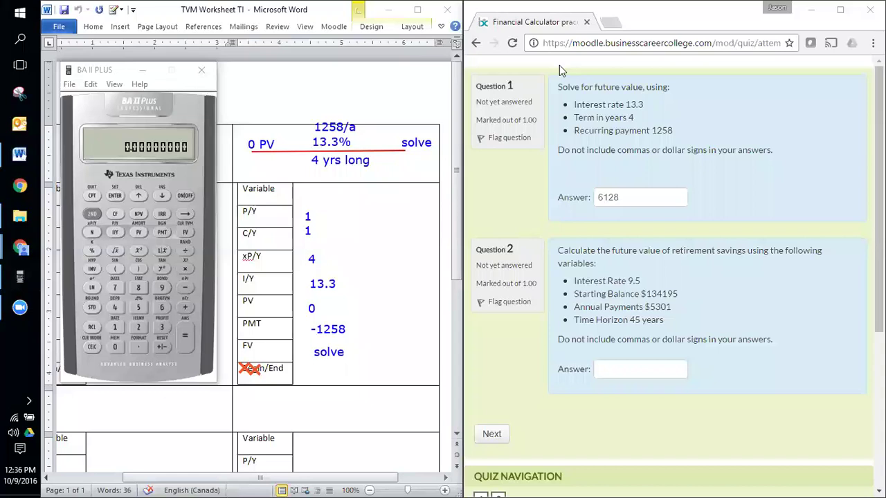
{"action": "key", "text": "e"}
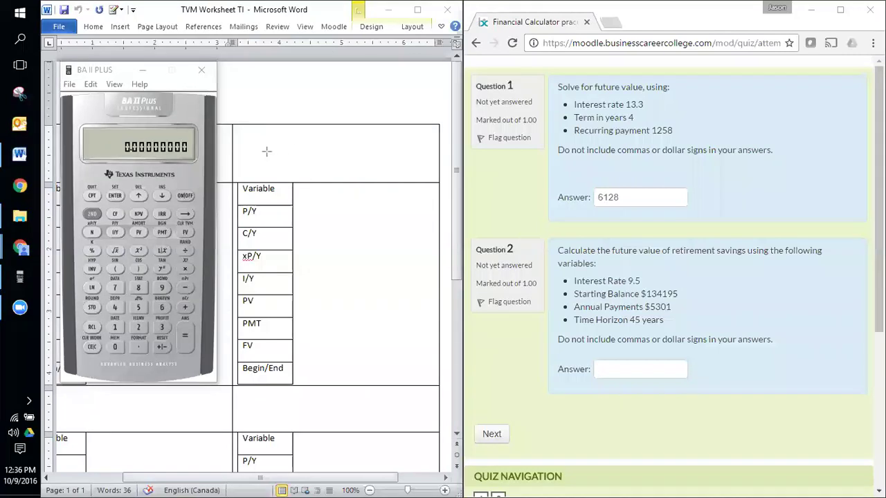
{"action": "left_click_drag", "start_coordinate": [267, 150], "coordinate": [402, 150]}
{"action": "left_click", "coordinate": [302, 140]}
{"action": "type", "text": "9.5%"}
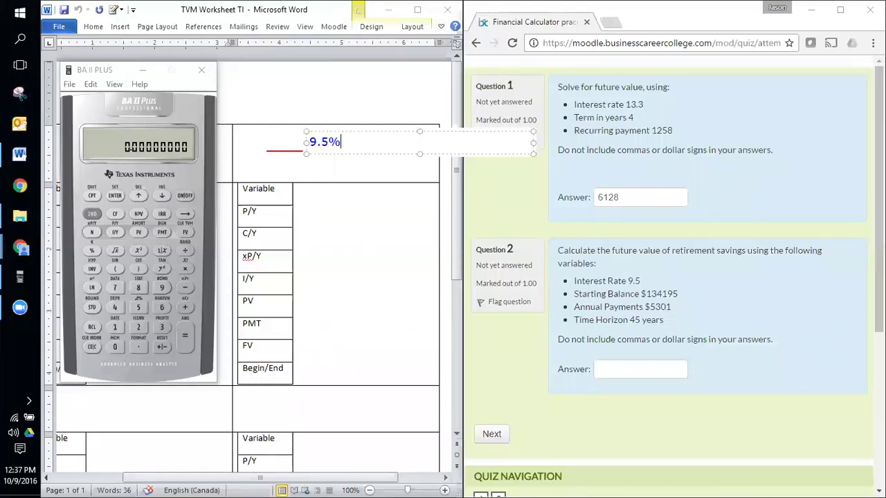
{"action": "type", "text": "/a"}
{"action": "left_click", "coordinate": [335, 200]}
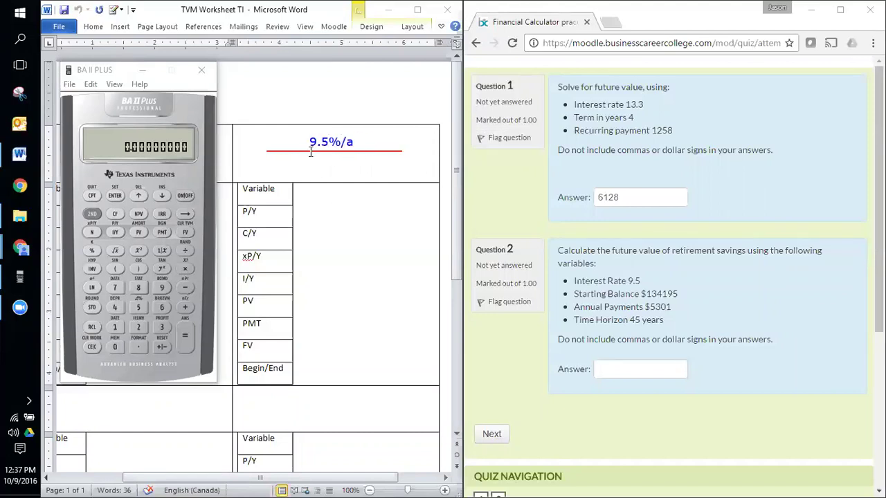
Add the '134,195' starting balance and '45 yrs' labels to the timeline.
{"action": "left_click", "coordinate": [237, 143]}
{"action": "type", "text": "134,1"}
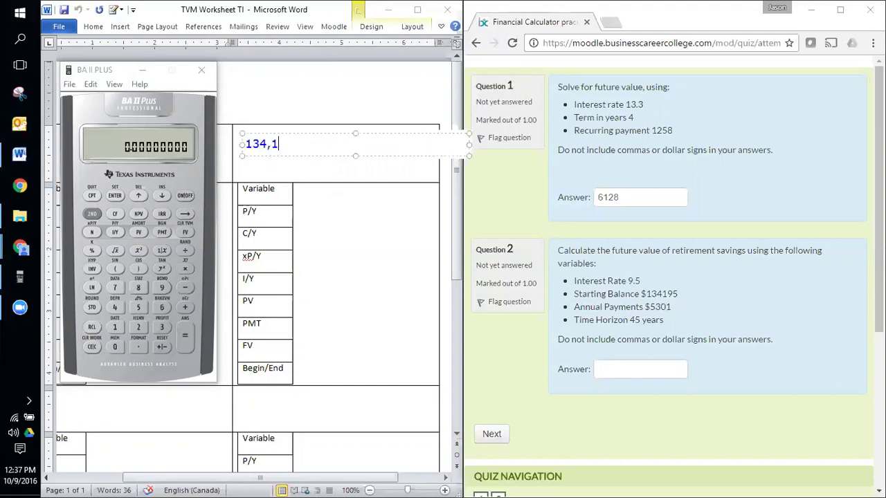
{"action": "type", "text": "95"}
{"action": "left_click_drag", "start_coordinate": [317, 132], "coordinate": [308, 130]}
{"action": "left_click", "coordinate": [325, 171]}
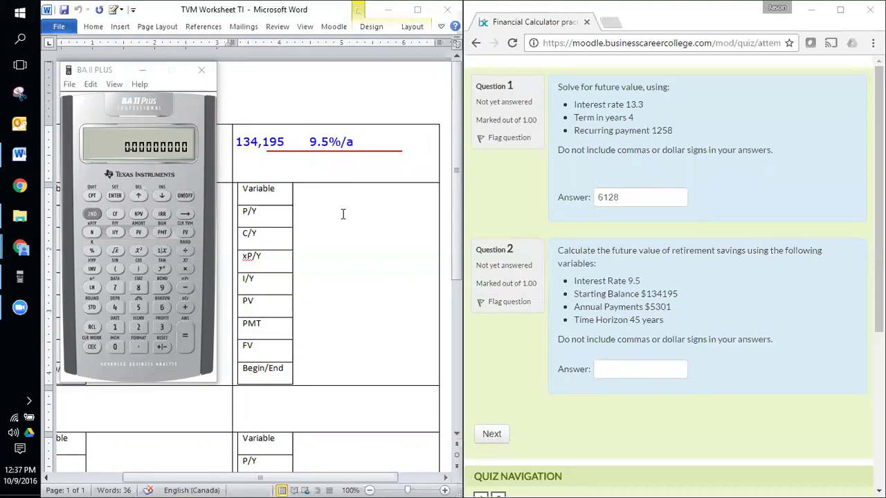
{"action": "left_click", "coordinate": [301, 162]}
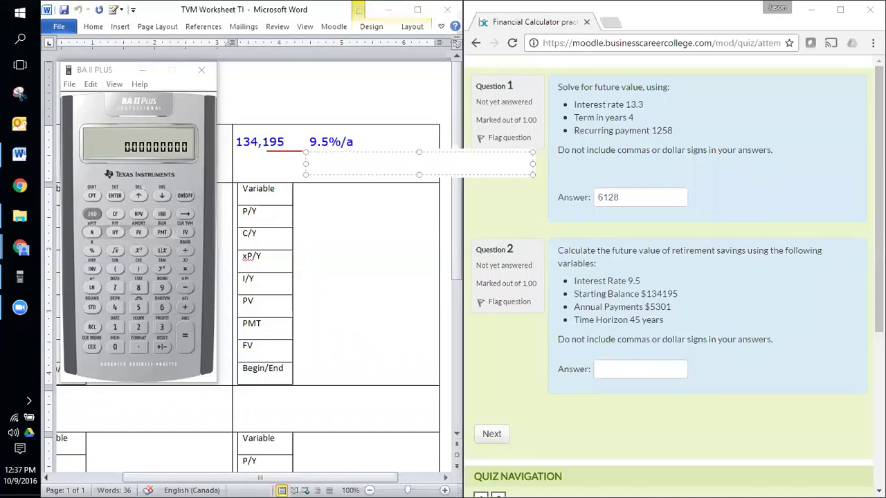
{"action": "type", "text": "45 yrs"}
{"action": "left_click", "coordinate": [354, 242]}
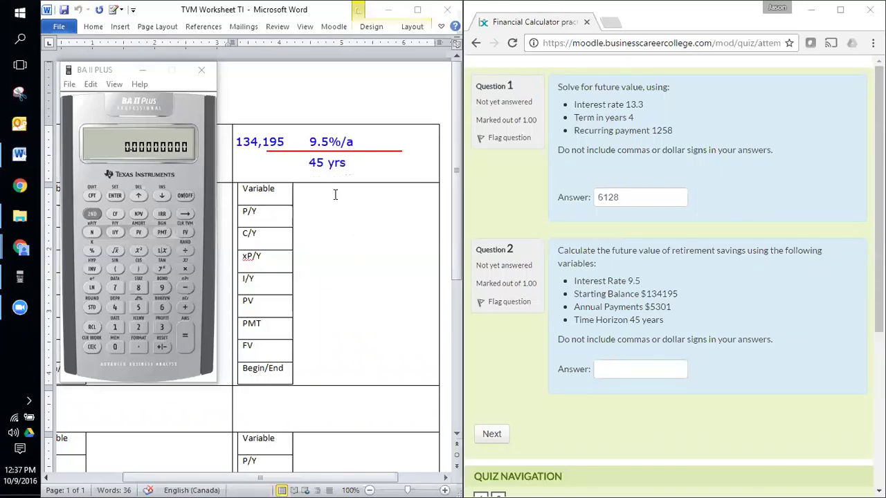
Add the '5301/a' payment label and 'solve' at the line's end.
{"action": "left_click", "coordinate": [305, 129]}
{"action": "type", "text": "5301"}
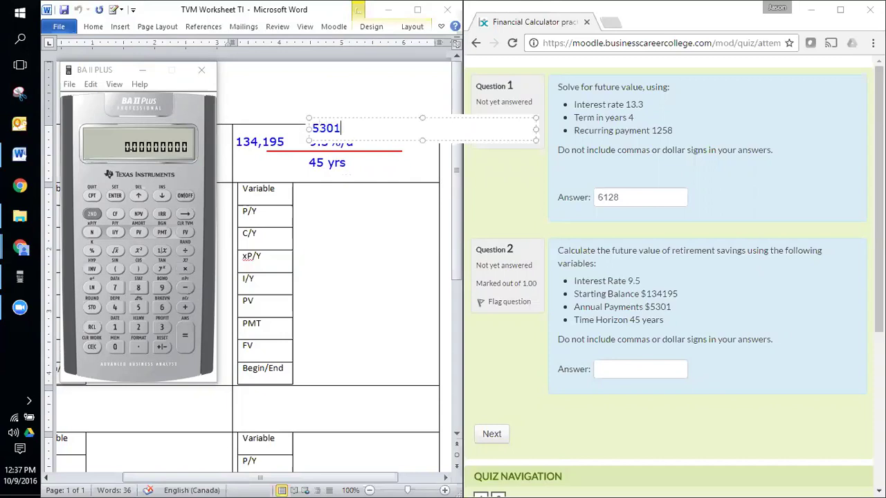
{"action": "type", "text": "/a"}
{"action": "left_click", "coordinate": [393, 200]}
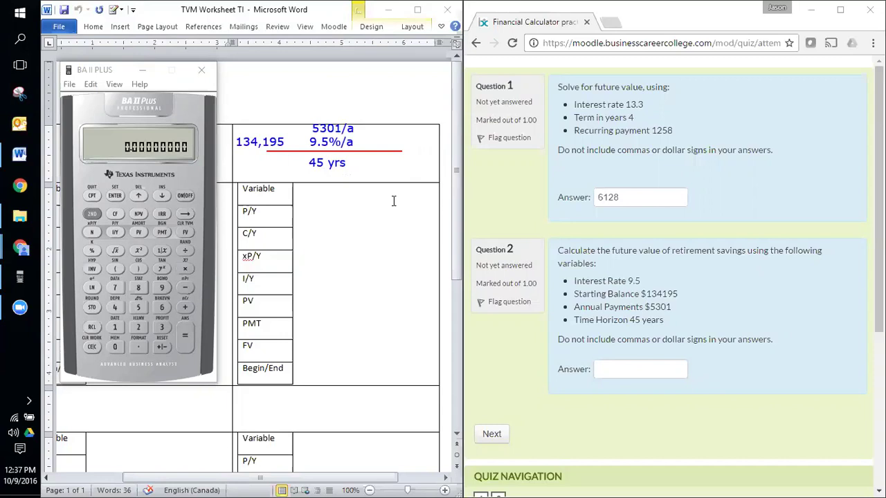
{"action": "left_click", "coordinate": [400, 149]}
{"action": "type", "text": "solve"}
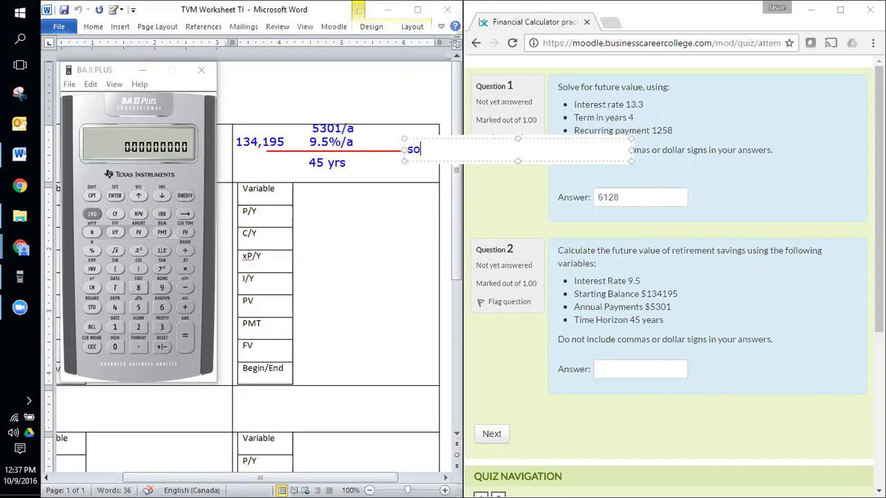
{"action": "left_click", "coordinate": [372, 220]}
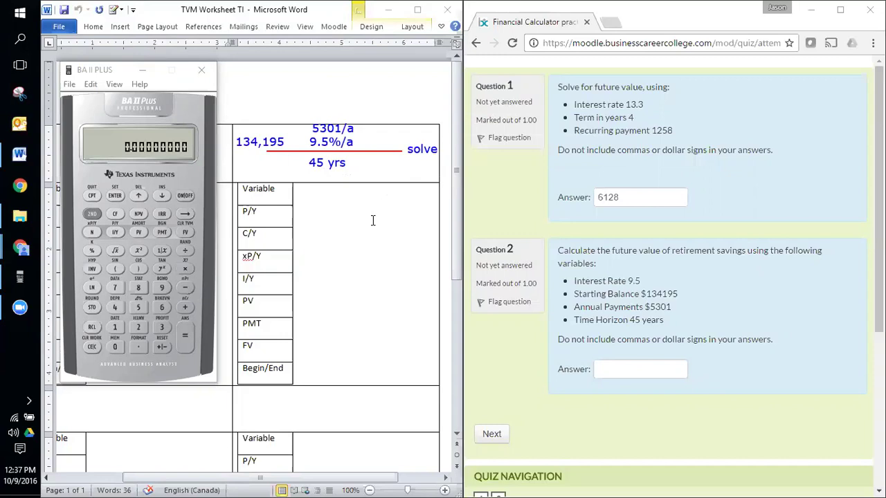
Add text boxes with 1 for P/Y, 1 for C/Y and 45 for xP/Y in the variable table.
{"action": "left_click", "coordinate": [296, 215]}
{"action": "type", "text": "1"}
{"action": "key", "text": "Return"}
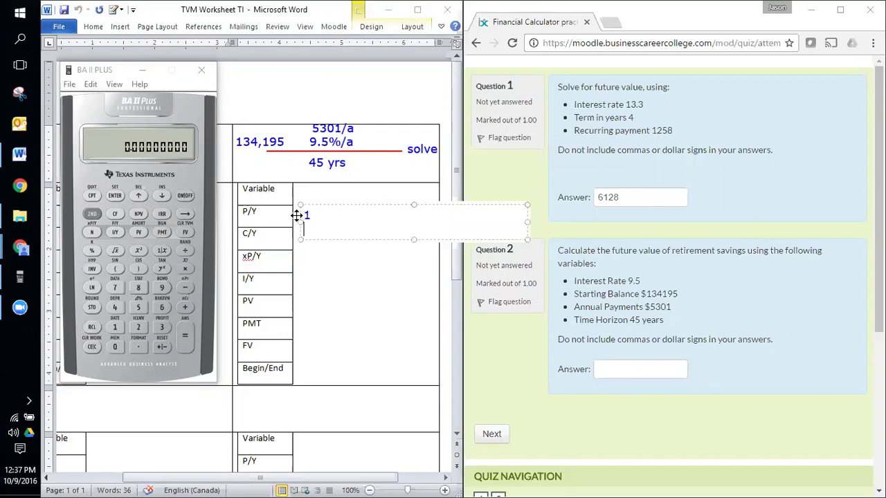
{"action": "type", "text": "1"}
{"action": "left_click", "coordinate": [308, 256]}
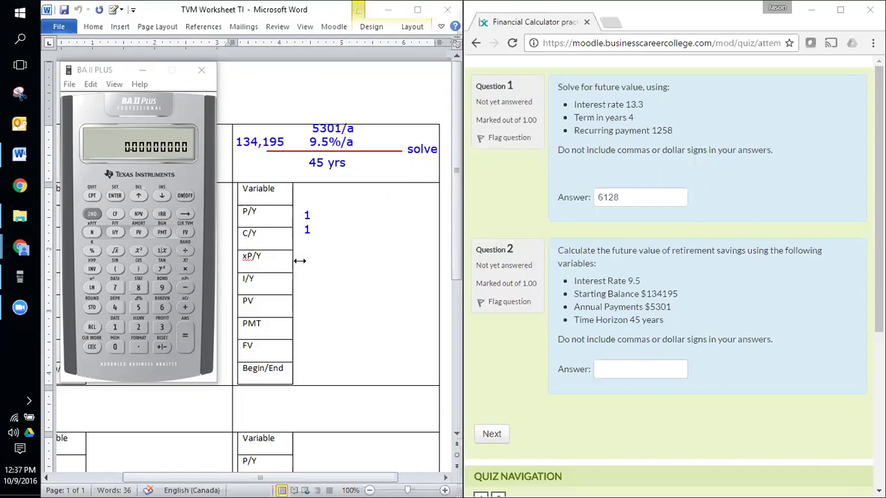
{"action": "left_click", "coordinate": [298, 260]}
{"action": "type", "text": "45"}
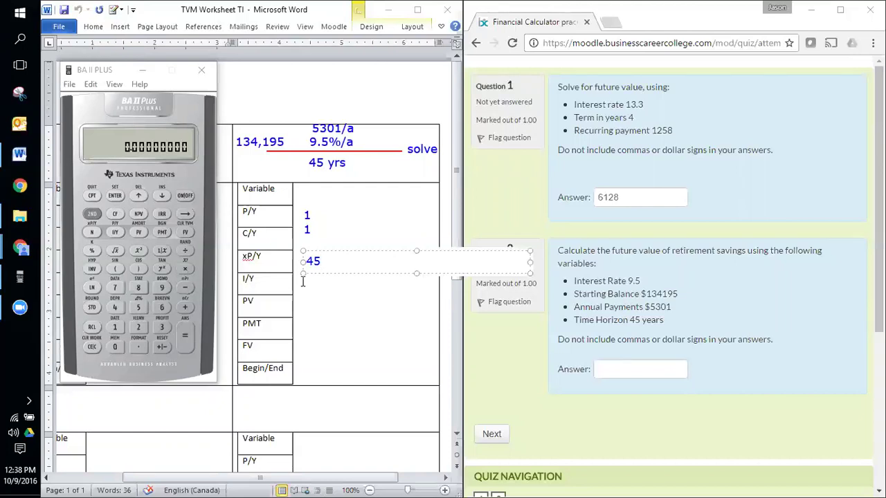
{"action": "left_click", "coordinate": [313, 290]}
Add text boxes with 9.5 beside I/Y and -134,195 beside PV.
{"action": "left_click", "coordinate": [305, 283]}
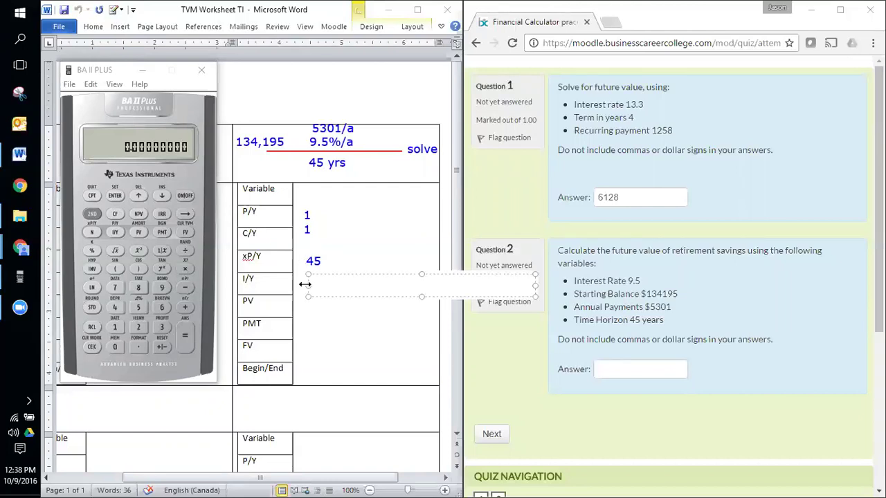
{"action": "type", "text": "9.5"}
{"action": "left_click", "coordinate": [314, 324]}
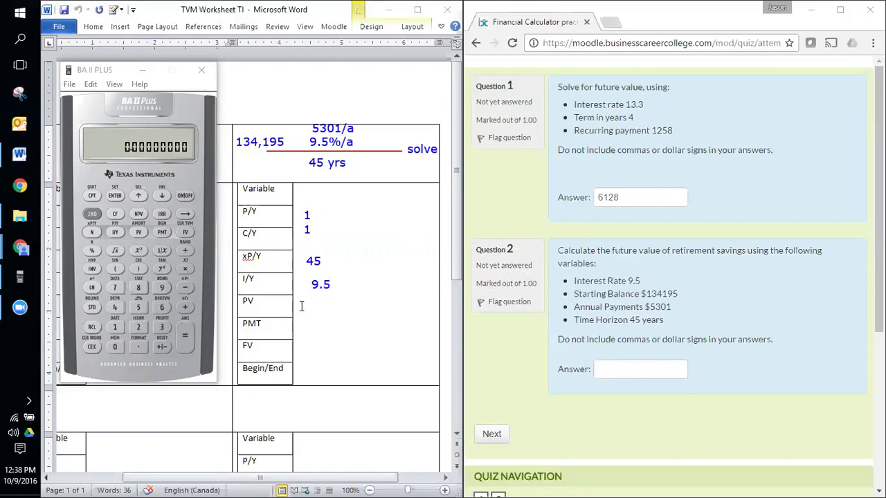
{"action": "left_click", "coordinate": [303, 306]}
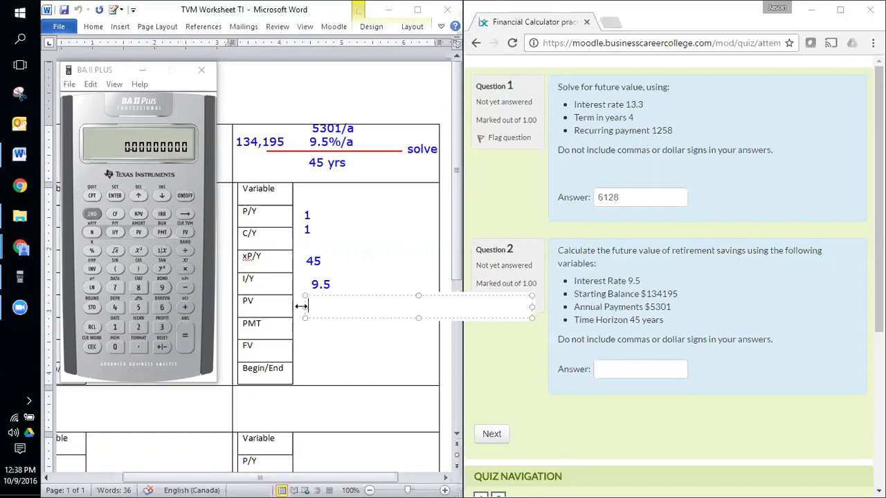
{"action": "type", "text": "-134,195"}
{"action": "left_click", "coordinate": [339, 369]}
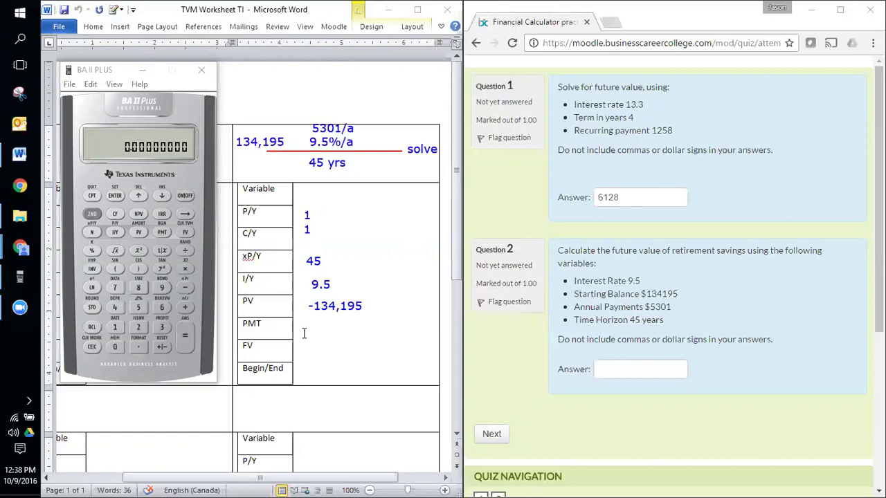
Add text boxes with -5301 beside PMT and 'solve' beside FV.
{"action": "left_click", "coordinate": [305, 328]}
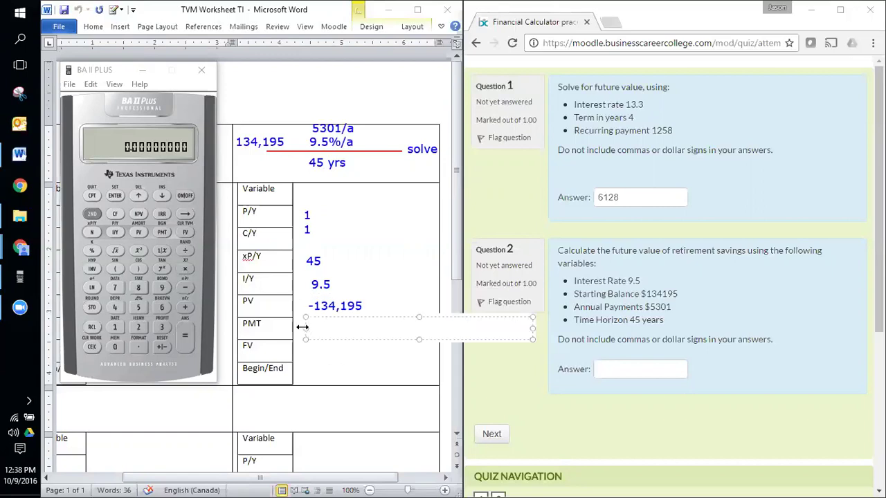
{"action": "type", "text": "-5301"}
{"action": "left_click", "coordinate": [314, 362]}
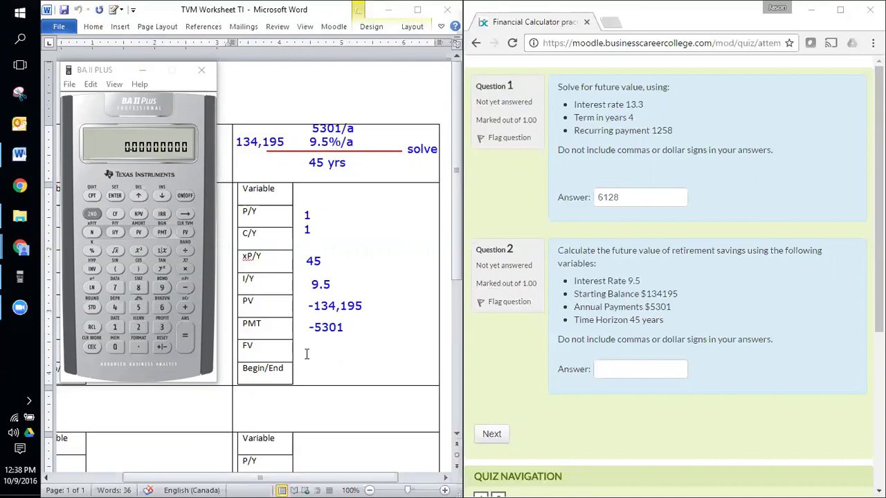
{"action": "left_click", "coordinate": [299, 351]}
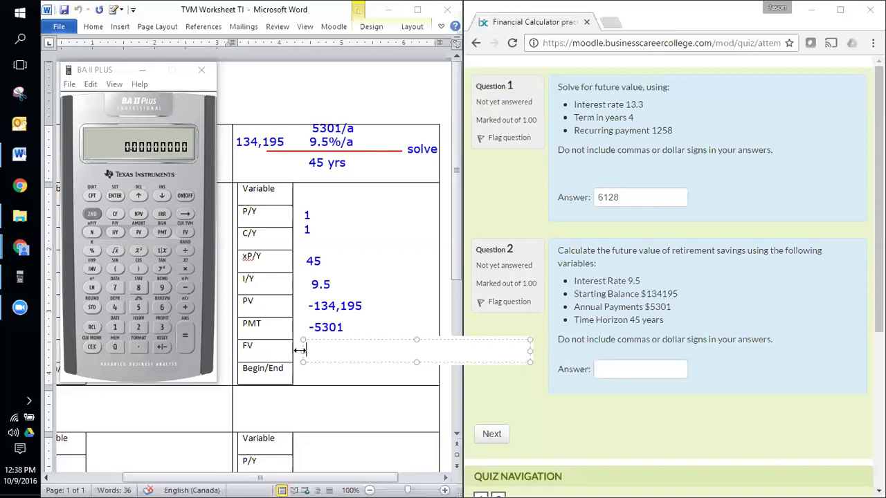
{"action": "type", "text": "solve"}
{"action": "left_click", "coordinate": [379, 251]}
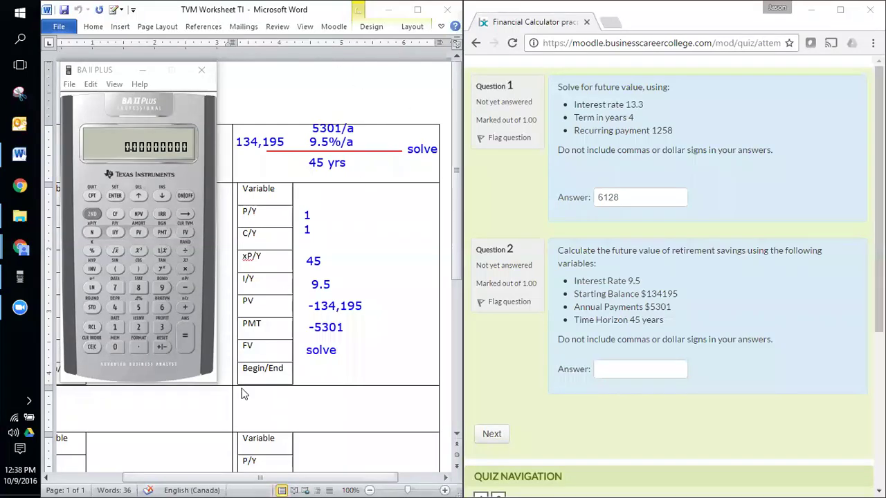
Cross out the Begin/End row in red, clear the calculator's TVM registers and check P/Y and C/Y.
{"action": "mouse_move", "coordinate": [244, 373]}
{"action": "left_mouse_down"}
{"action": "mouse_move", "coordinate": [259, 374]}
{"action": "mouse_move", "coordinate": [247, 370]}
{"action": "left_mouse_up"}
{"action": "left_click", "coordinate": [92, 217]}
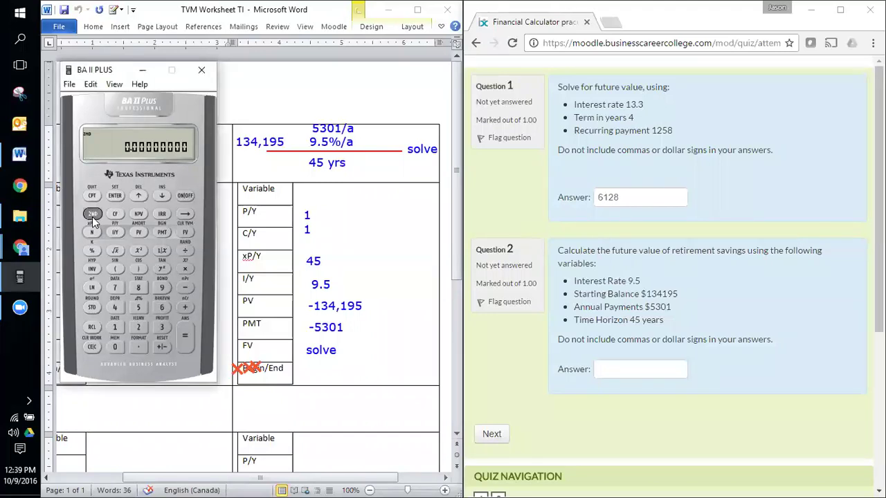
{"action": "left_click", "coordinate": [186, 233]}
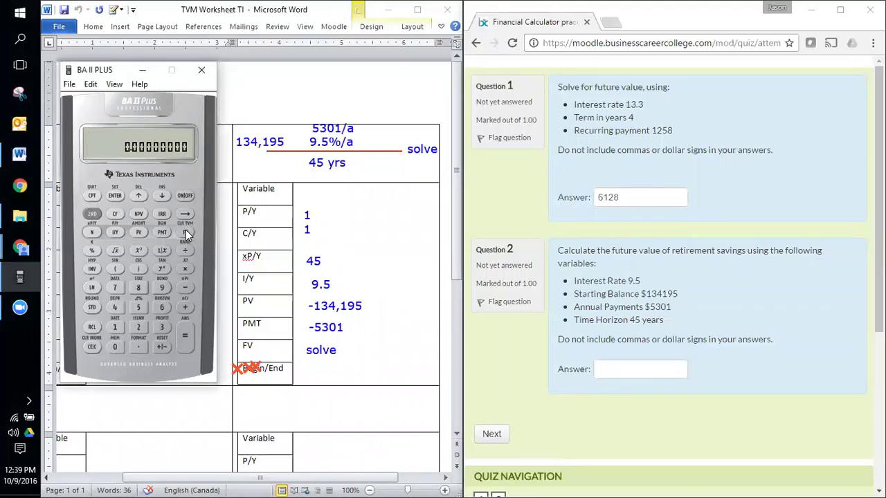
{"action": "left_click", "coordinate": [110, 230]}
{"action": "left_click", "coordinate": [162, 196]}
{"action": "left_click", "coordinate": [162, 196]}
{"action": "left_click", "coordinate": [162, 196]}
{"action": "left_click", "coordinate": [140, 196]}
{"action": "left_click", "coordinate": [92, 215]}
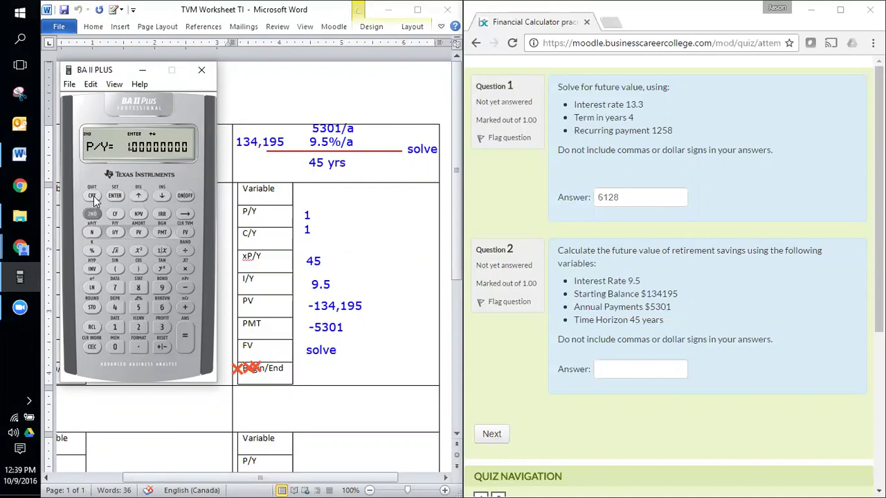
{"action": "left_click", "coordinate": [92, 196]}
Enter N as 45 periods using xP/Y and I/Y as 9.5 on the calculator.
{"action": "left_click", "coordinate": [115, 307]}
{"action": "left_click", "coordinate": [136, 306]}
{"action": "left_click", "coordinate": [92, 215]}
{"action": "left_click", "coordinate": [92, 232]}
{"action": "left_click", "coordinate": [90, 234]}
{"action": "left_click", "coordinate": [162, 286]}
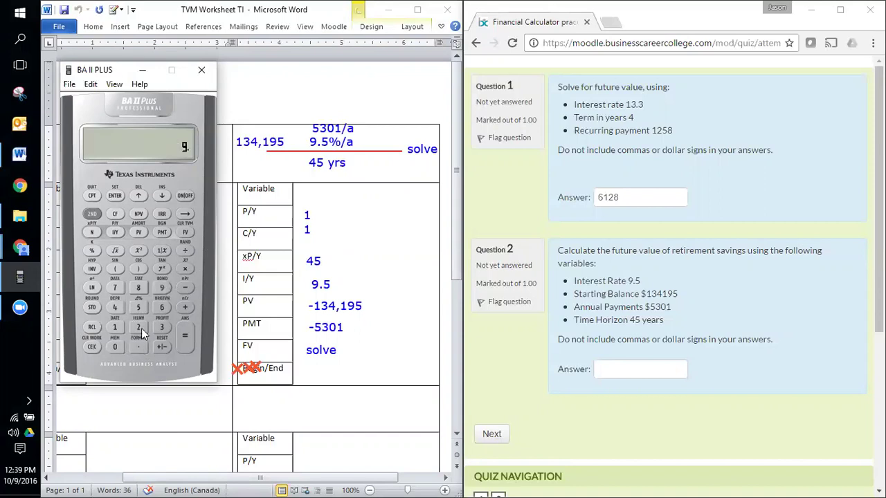
{"action": "left_click", "coordinate": [138, 310]}
{"action": "left_click", "coordinate": [113, 233]}
Store -134,195 as the present value on the calculator.
{"action": "left_click", "coordinate": [115, 327]}
{"action": "left_click", "coordinate": [162, 326]}
{"action": "left_click", "coordinate": [116, 306]}
{"action": "left_click", "coordinate": [115, 327]}
{"action": "left_click", "coordinate": [162, 287]}
{"action": "left_click", "coordinate": [139, 309]}
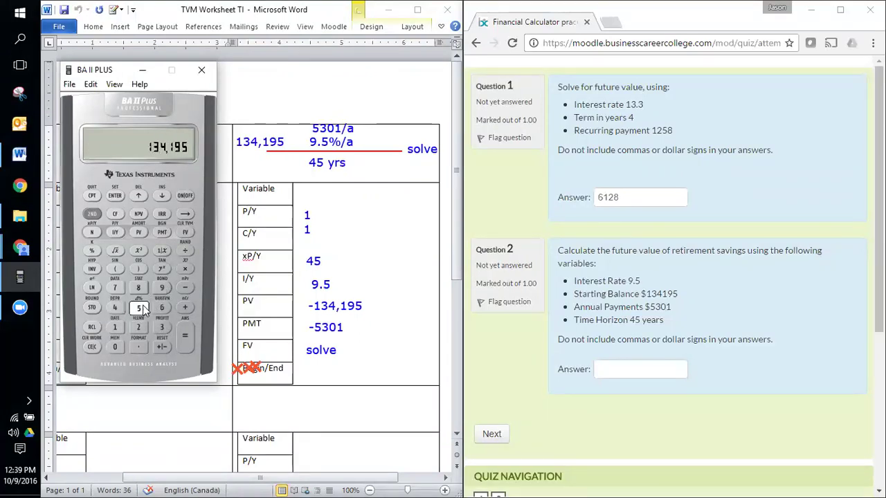
{"action": "left_click", "coordinate": [160, 347]}
{"action": "left_click", "coordinate": [139, 232]}
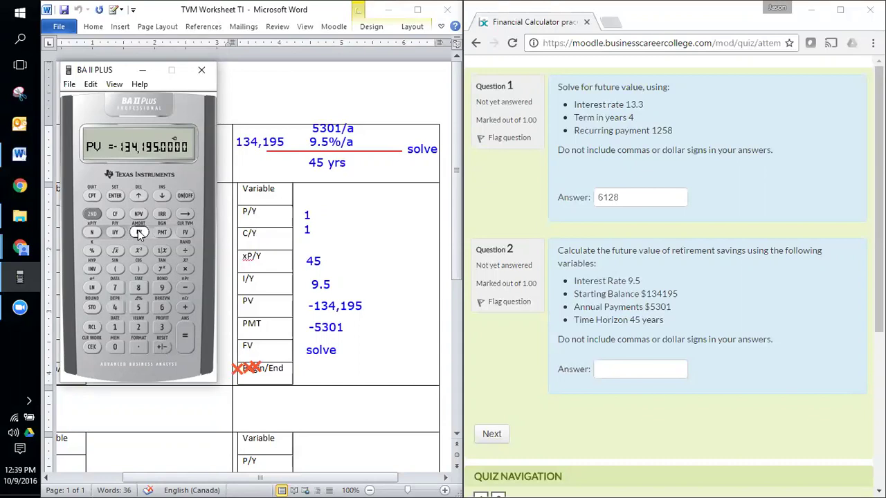
Store -5301 as the payment, clear a stray zero and ready the compute key.
{"action": "left_click", "coordinate": [138, 308]}
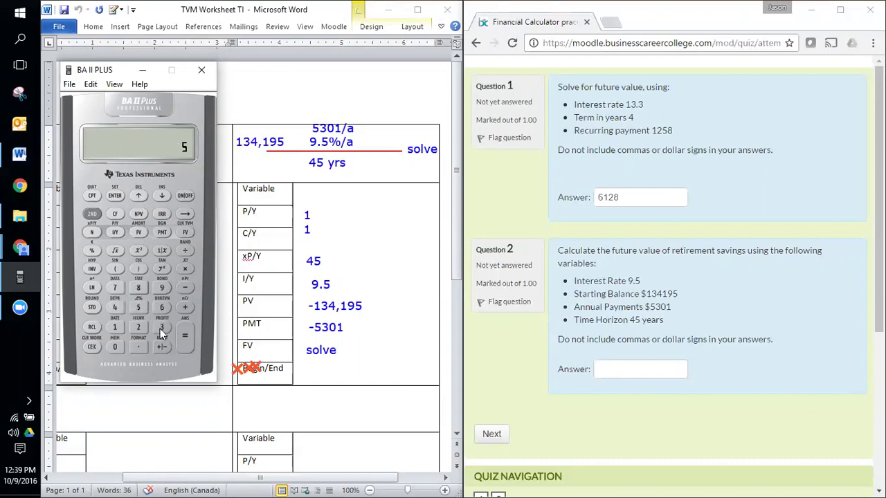
{"action": "left_click", "coordinate": [160, 328]}
{"action": "left_click", "coordinate": [116, 347]}
{"action": "left_click", "coordinate": [116, 328]}
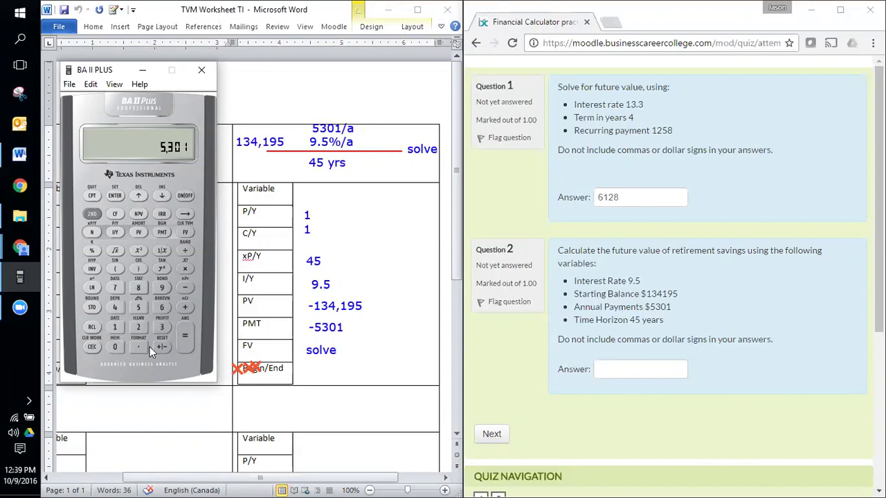
{"action": "left_click", "coordinate": [157, 233]}
{"action": "left_click", "coordinate": [112, 344]}
{"action": "left_click", "coordinate": [95, 349]}
{"action": "left_click", "coordinate": [92, 198]}
Compute FV on the calculator, answer Question 2 with 11225978 and go to the attempt summary.
{"action": "left_click", "coordinate": [183, 231]}
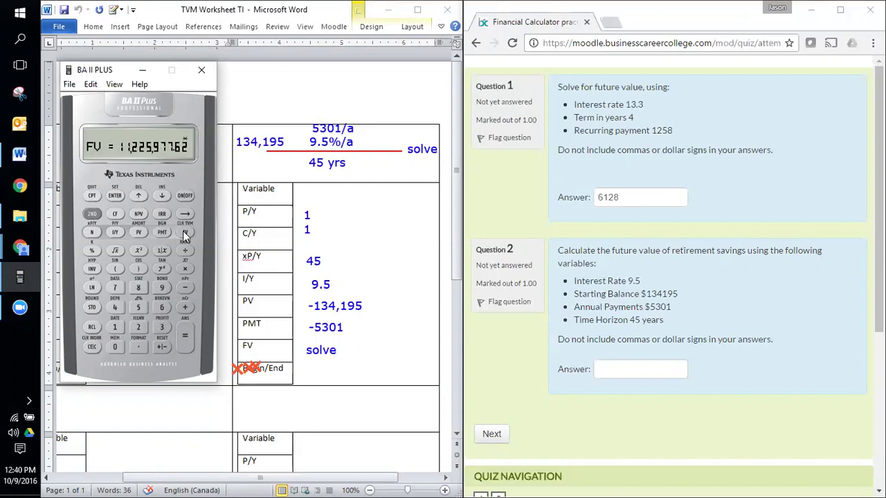
{"action": "left_click", "coordinate": [612, 370]}
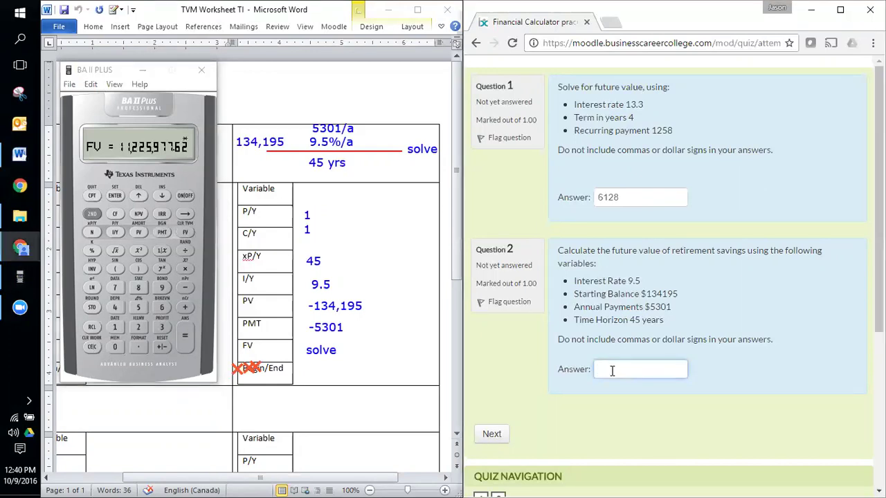
{"action": "type", "text": "11225978"}
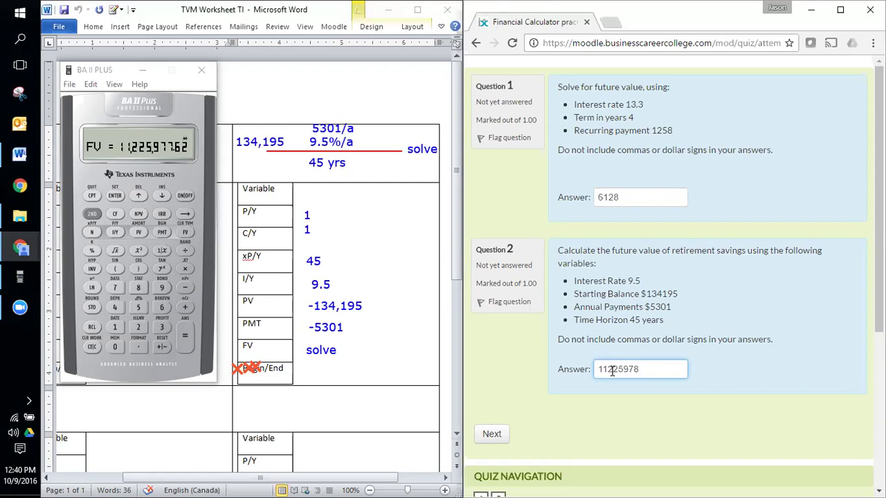
{"action": "left_click", "coordinate": [490, 435]}
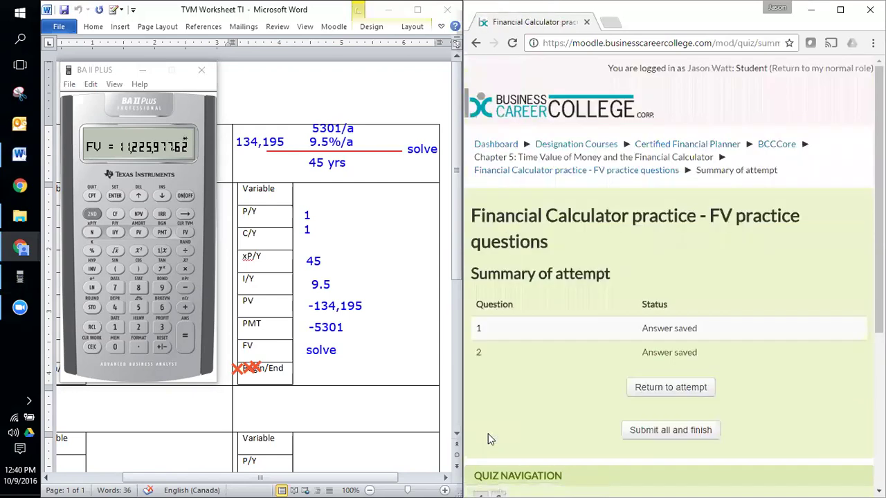
Submit all and finish with confirmation, then review the graded attempt showing 10.00 out of 10.00.
{"action": "left_click", "coordinate": [658, 434]}
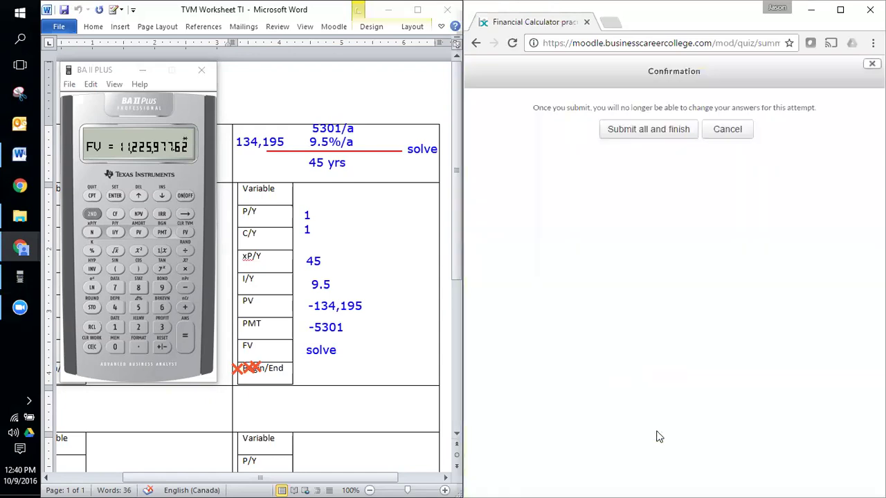
{"action": "left_click", "coordinate": [651, 131]}
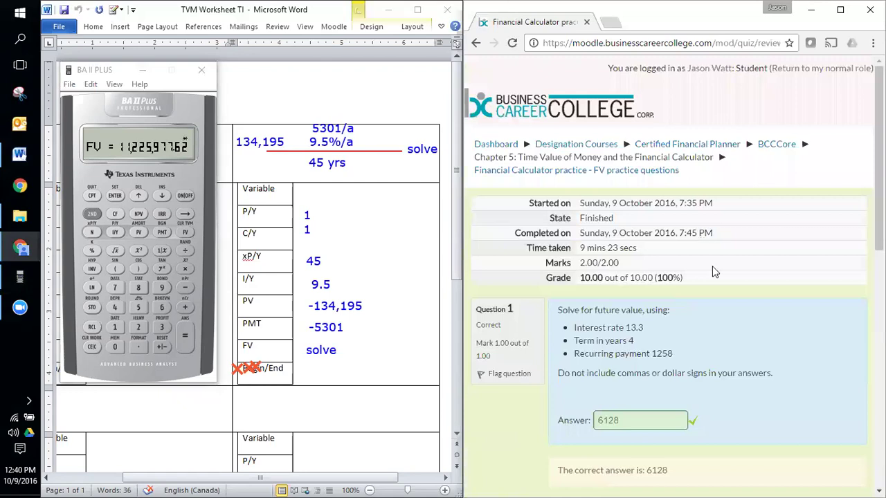
{"action": "scroll", "coordinate": [718, 273], "scroll_direction": "down", "scroll_amount": 3}
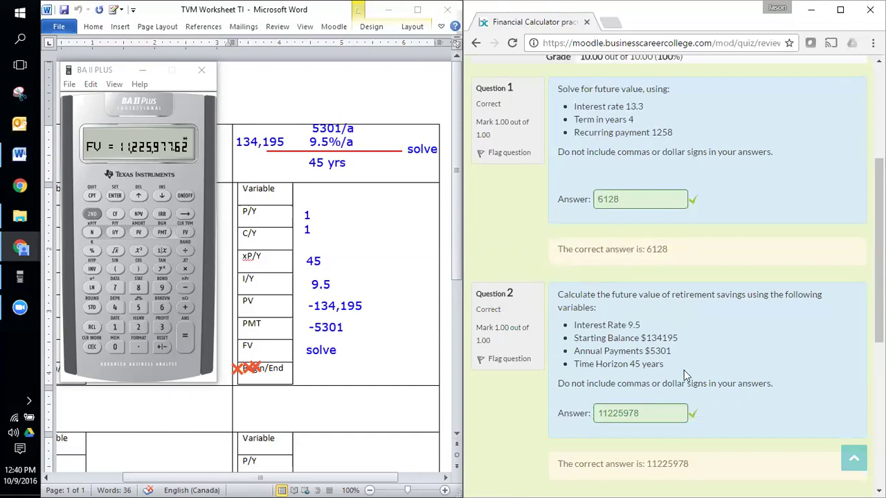
{"action": "scroll", "coordinate": [785, 326], "scroll_direction": "down", "scroll_amount": 2}
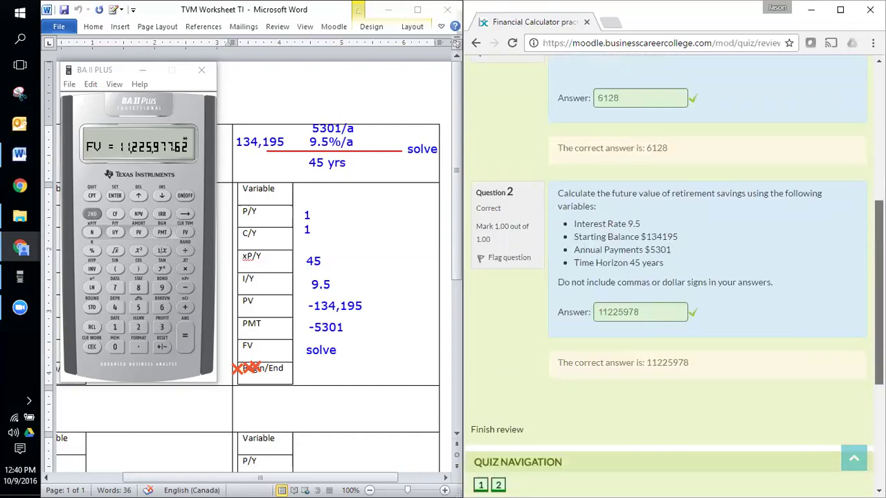
{"action": "scroll", "coordinate": [877, 311], "scroll_direction": "down", "scroll_amount": 1}
{"action": "scroll", "coordinate": [877, 311], "scroll_direction": "up", "scroll_amount": 7}
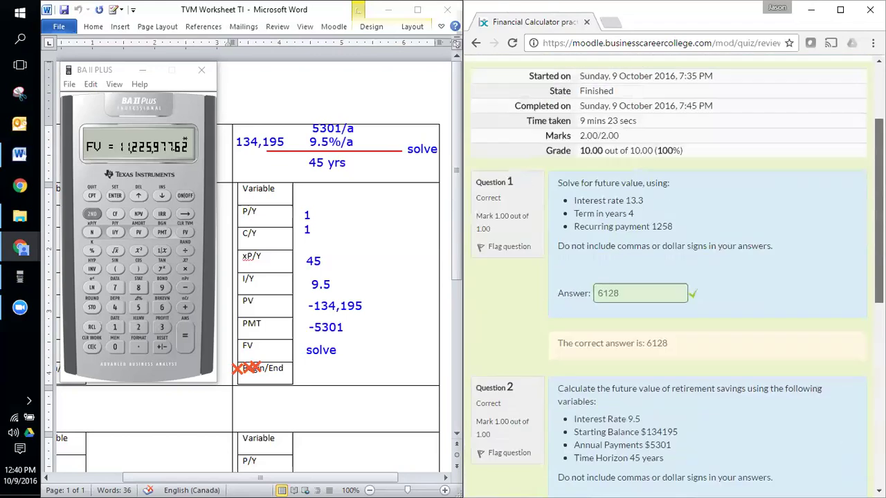